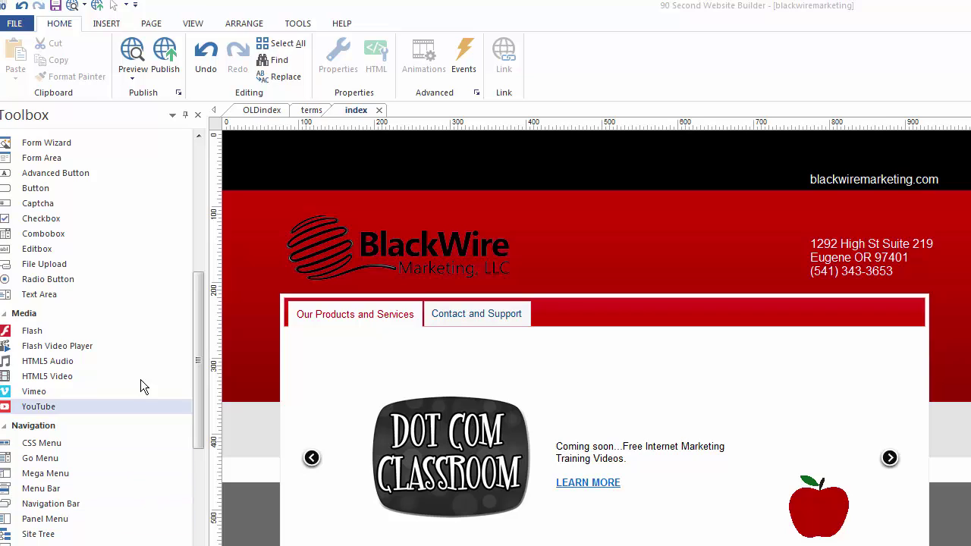
Step: Drop a Mega Menu from the Toolbox onto the black header and nudge it slightly lower
{"action": "left_click_drag", "start_coordinate": [198, 295], "coordinate": [196, 357]}
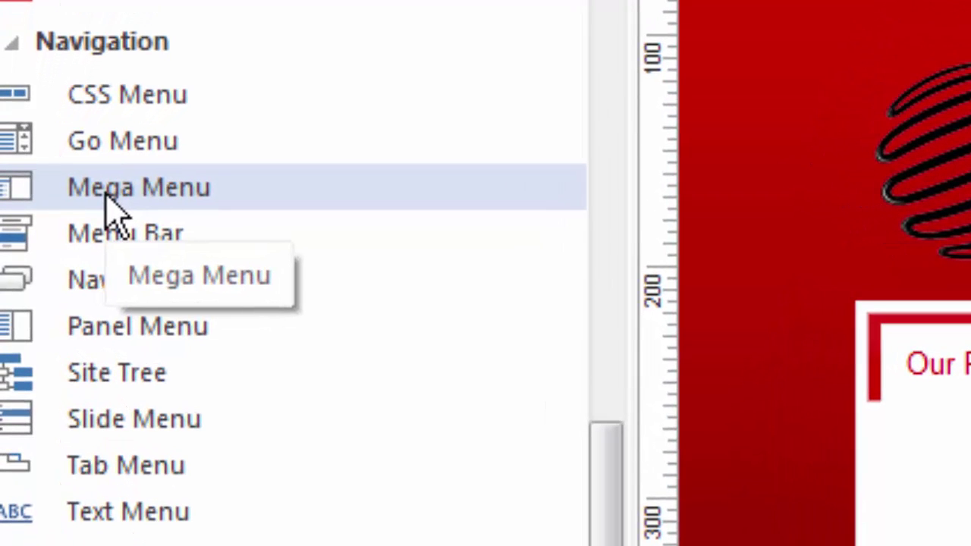
{"action": "left_click_drag", "start_coordinate": [607, 526], "coordinate": [605, 541]}
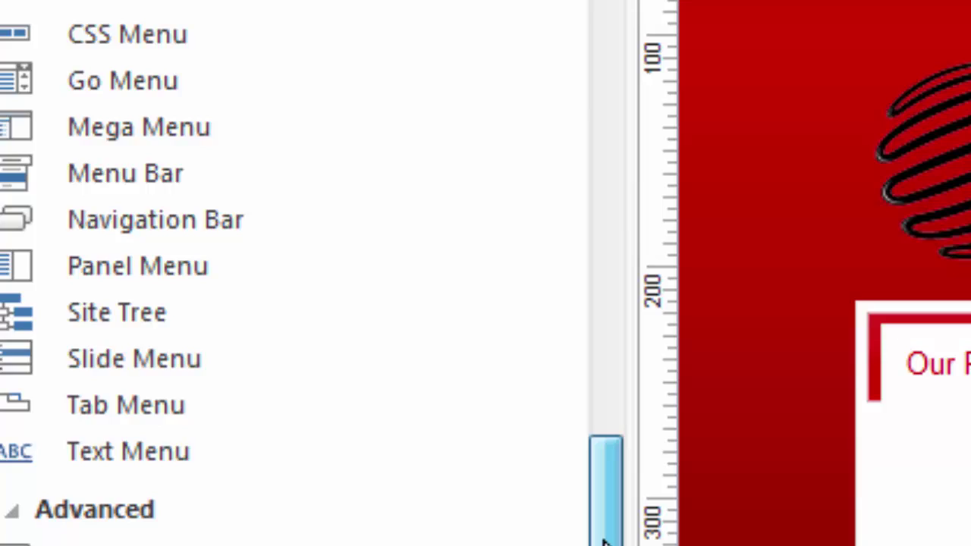
{"action": "scroll", "coordinate": [605, 540], "scroll_direction": "down", "scroll_amount": 10}
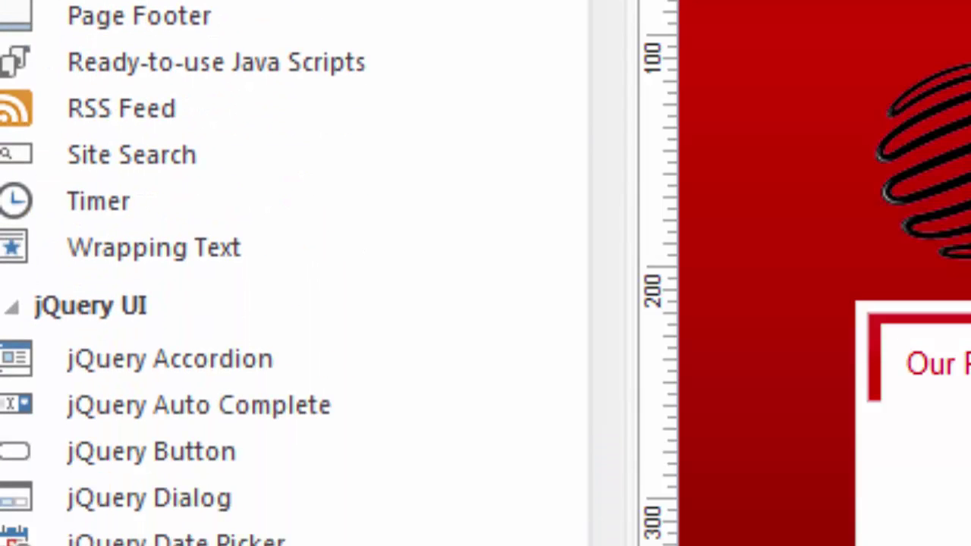
{"action": "scroll", "coordinate": [296, 273], "scroll_direction": "down", "scroll_amount": 2}
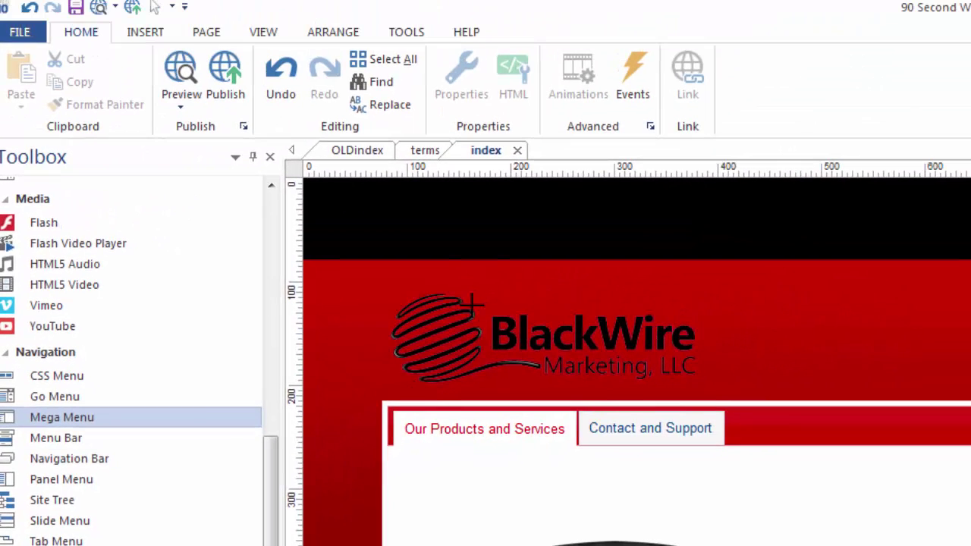
{"action": "left_click_drag", "start_coordinate": [64, 327], "coordinate": [407, 223]}
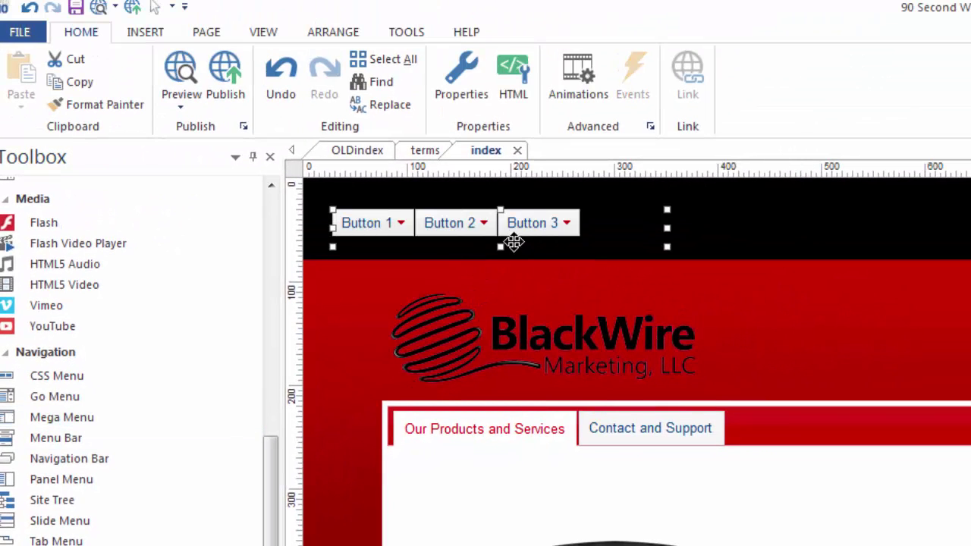
{"action": "left_click_drag", "start_coordinate": [514, 241], "coordinate": [488, 255]}
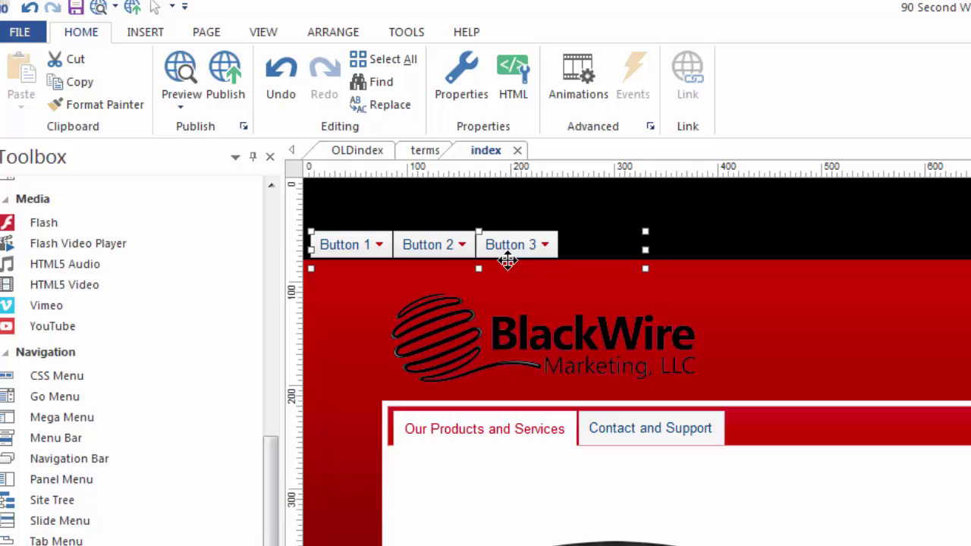
{"action": "left_click", "coordinate": [208, 35]}
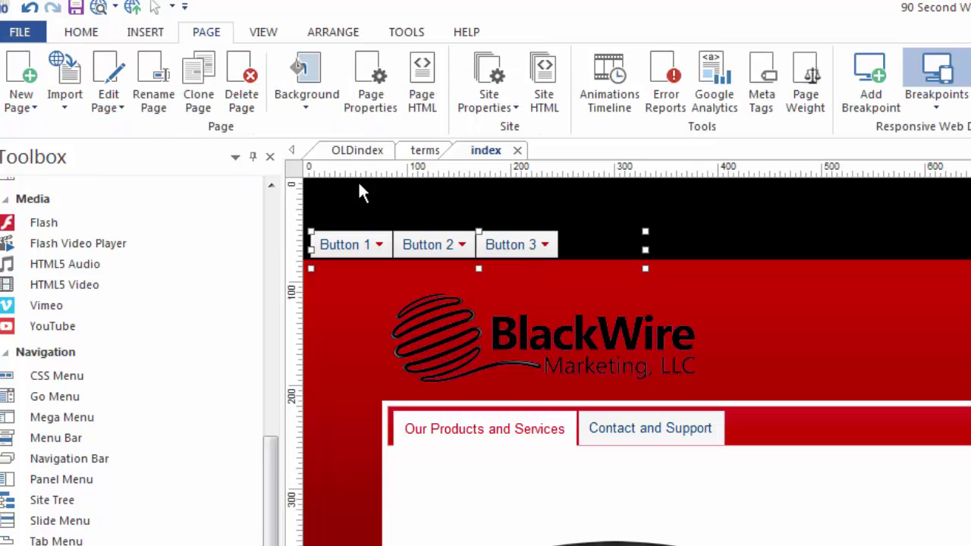
{"action": "left_click", "coordinate": [371, 95]}
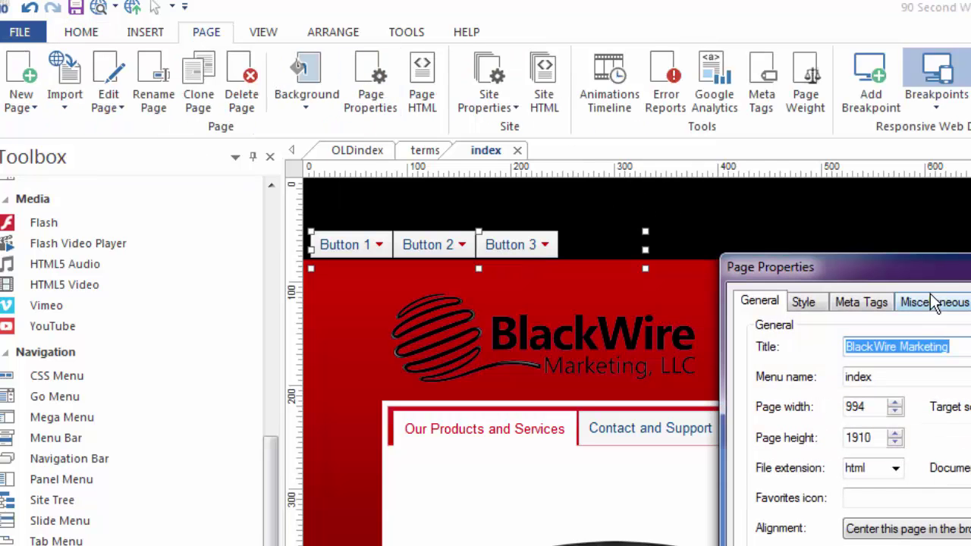
{"action": "left_click_drag", "start_coordinate": [924, 267], "coordinate": [733, 124]}
{"action": "left_click", "coordinate": [616, 161]}
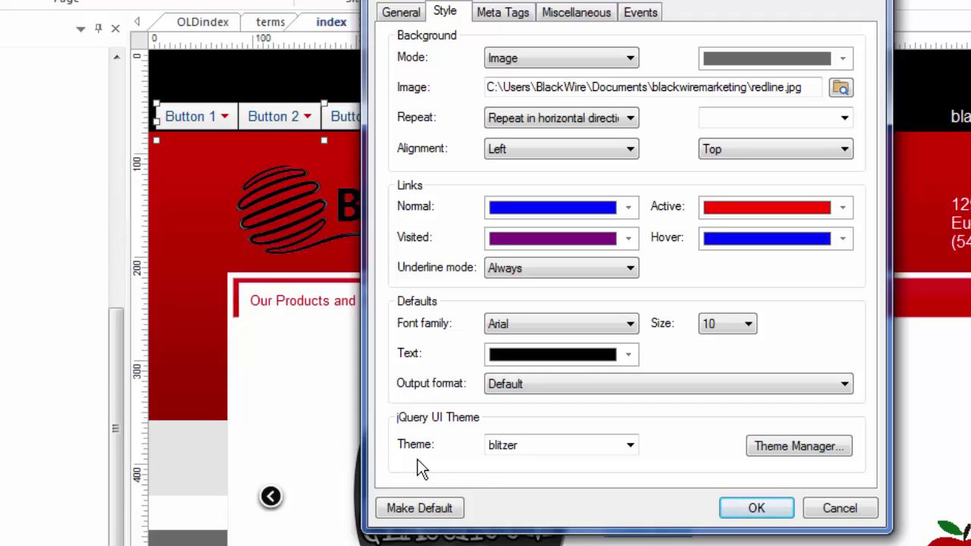
{"action": "left_click", "coordinate": [630, 446]}
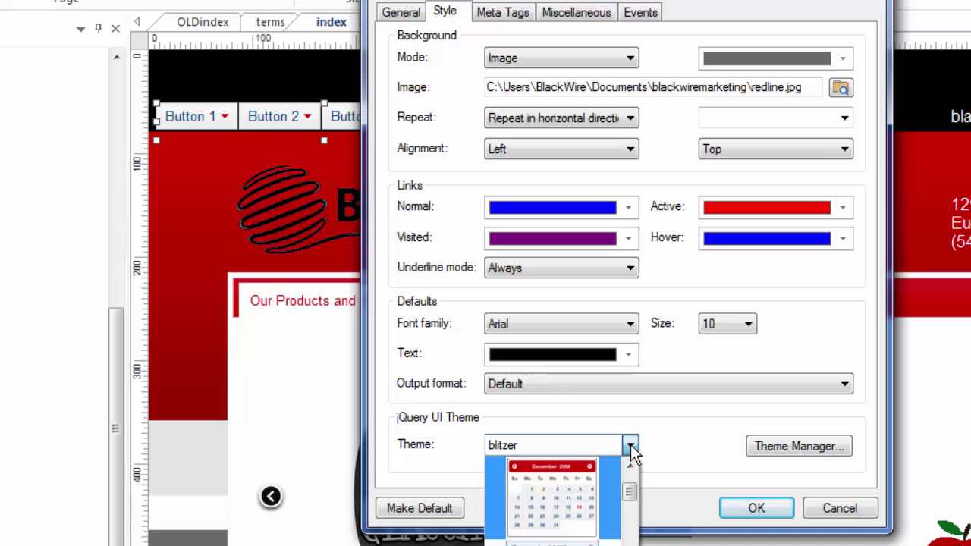
{"action": "left_click", "coordinate": [676, 435]}
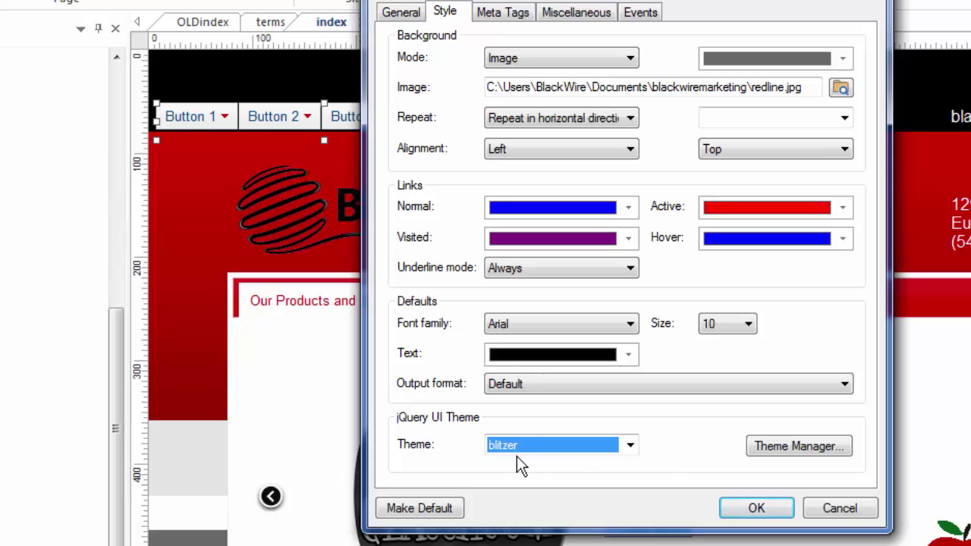
{"action": "left_click", "coordinate": [757, 511]}
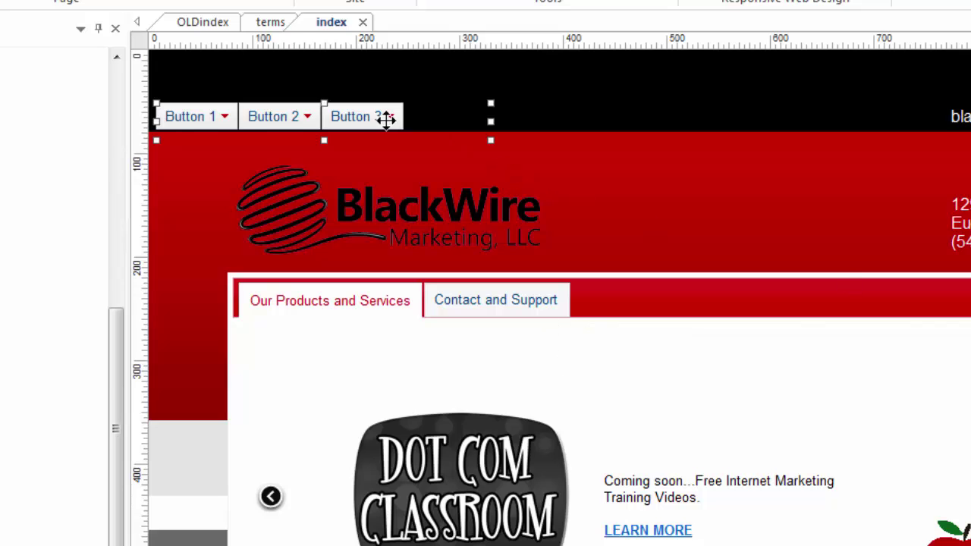
{"action": "left_click", "coordinate": [614, 106]}
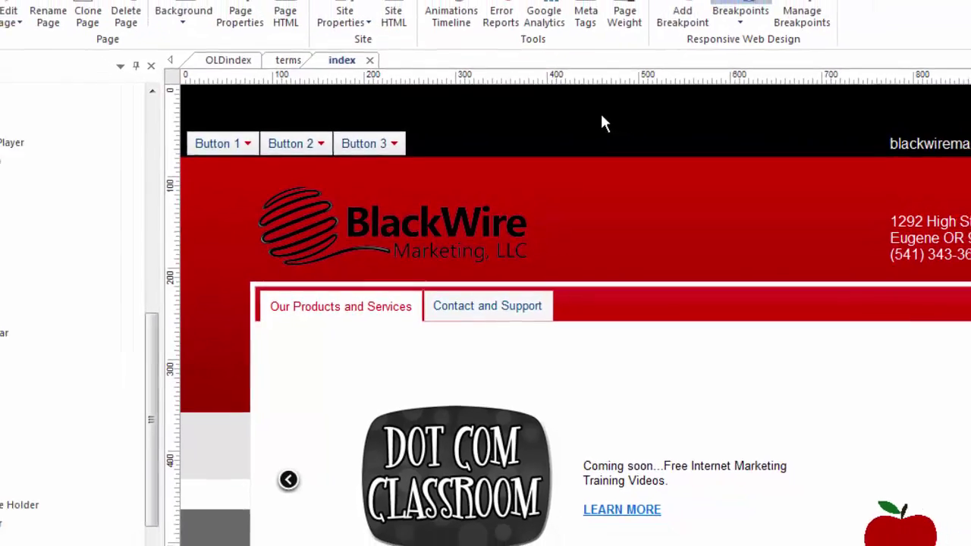
Step: Preview the page in Firefox with F5 and view the Button 1 and Button 3 mega menus
{"action": "key", "text": "F5"}
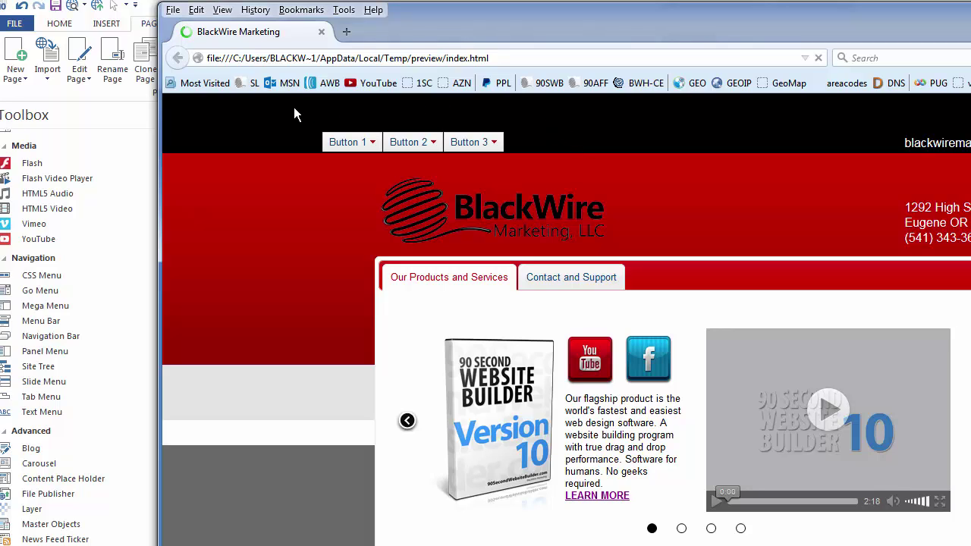
{"action": "mouse_move", "coordinate": [340, 147]}
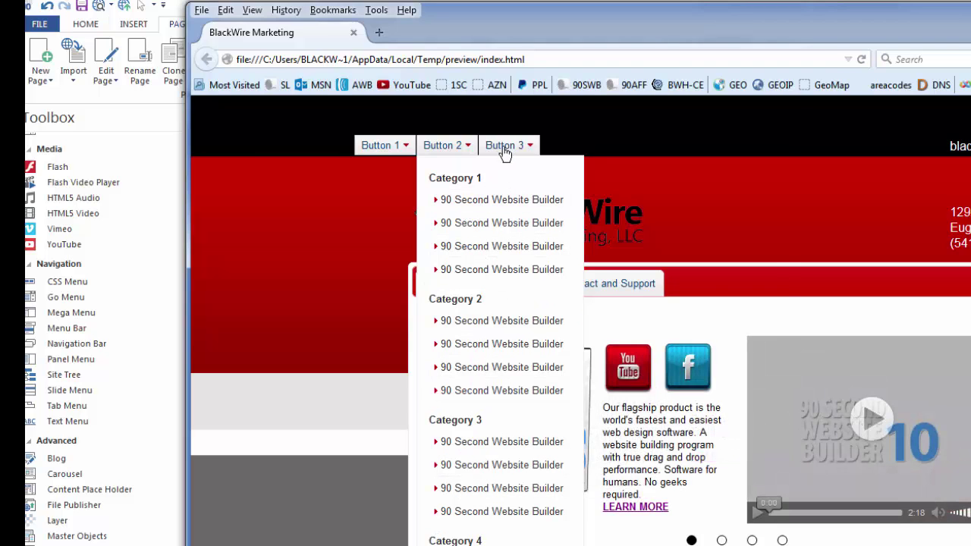
{"action": "mouse_move", "coordinate": [504, 152]}
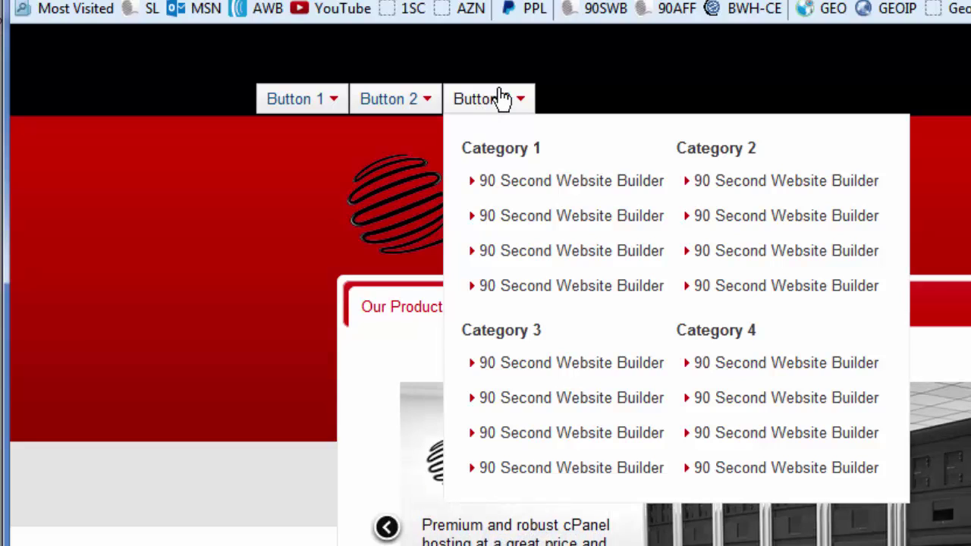
{"action": "left_click", "coordinate": [512, 94]}
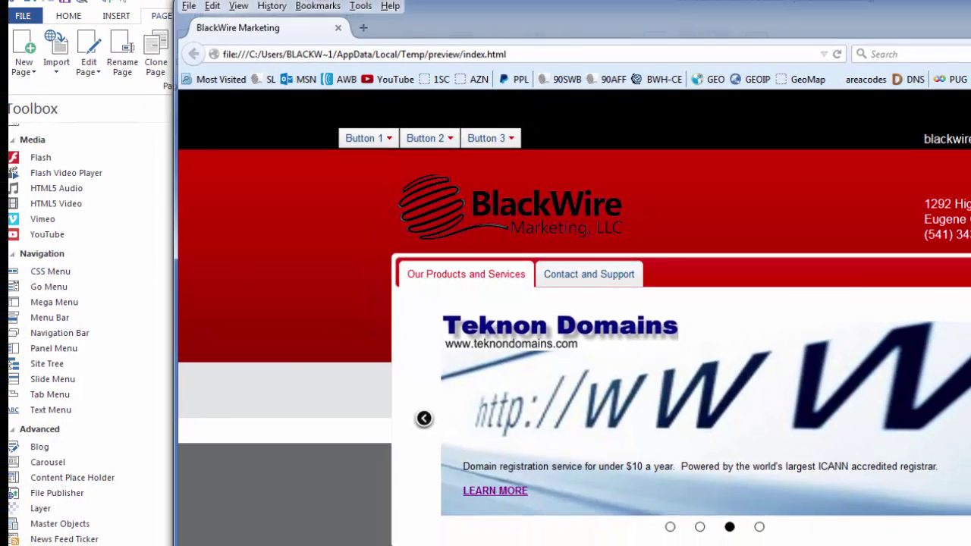
Step: Close the preview and open the Mega Menu's properties, selecting Button 2 and Button 3
{"action": "key", "text": "alt+F4"}
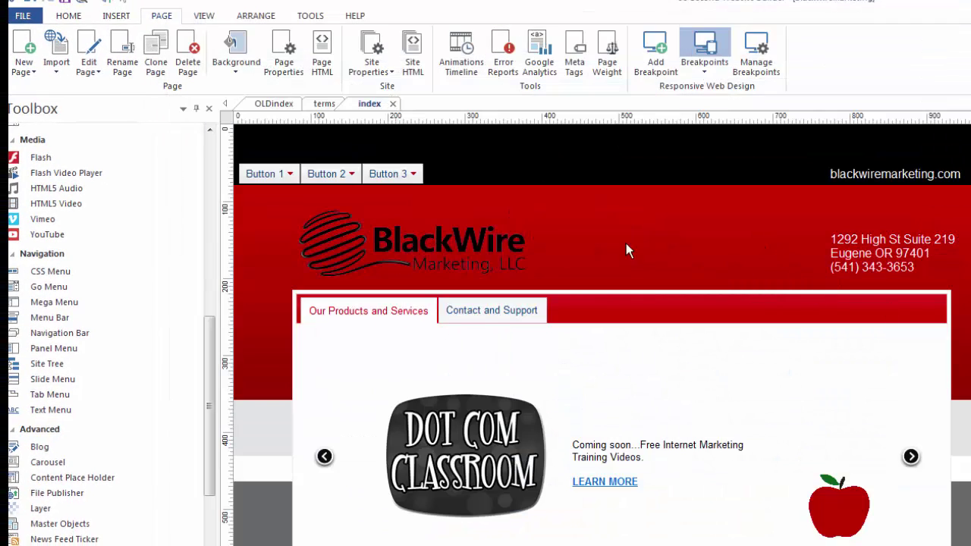
{"action": "double_click", "coordinate": [329, 176]}
{"action": "left_click_drag", "start_coordinate": [680, 159], "coordinate": [599, 113]}
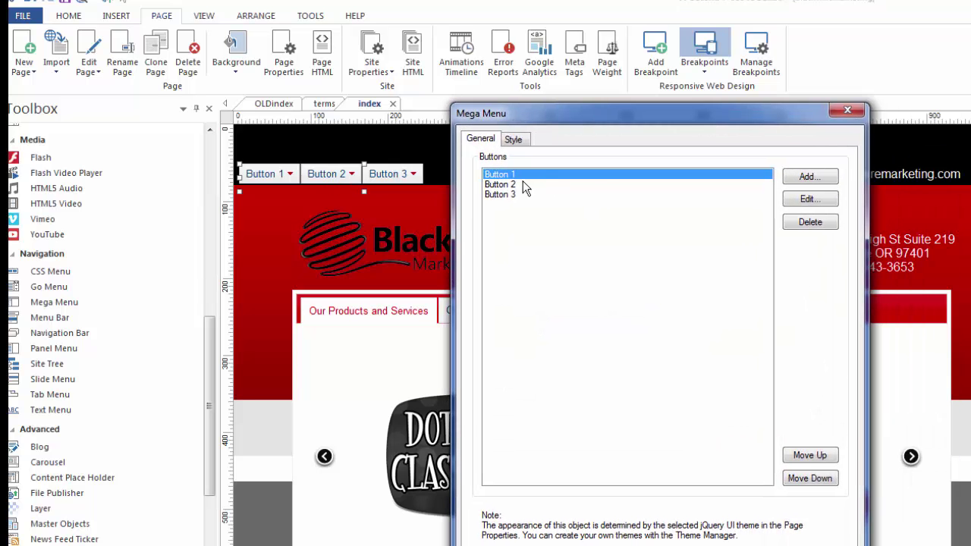
{"action": "left_click", "coordinate": [509, 185]}
{"action": "left_click", "coordinate": [509, 195]}
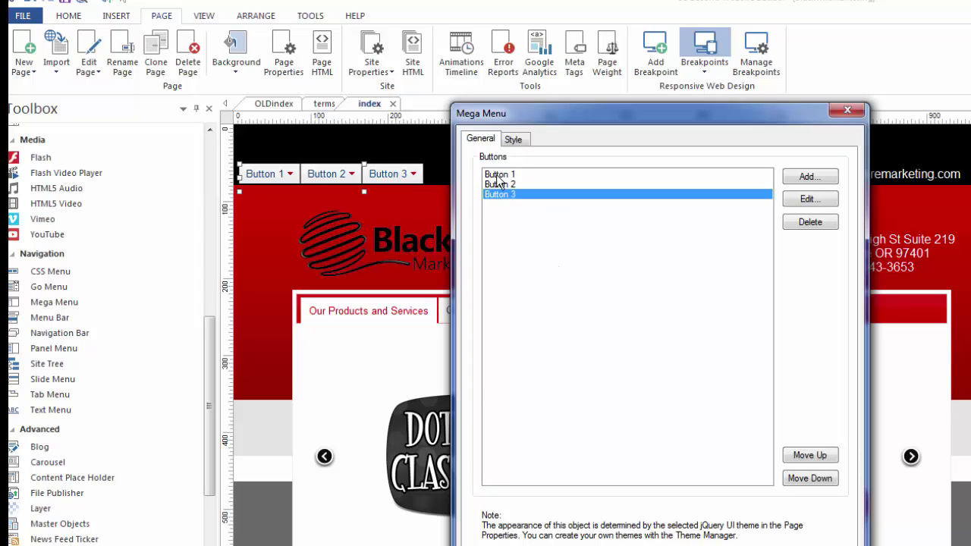
Step: Set the Mega Menu's animation to Fade in its Style settings
{"action": "left_click", "coordinate": [514, 143]}
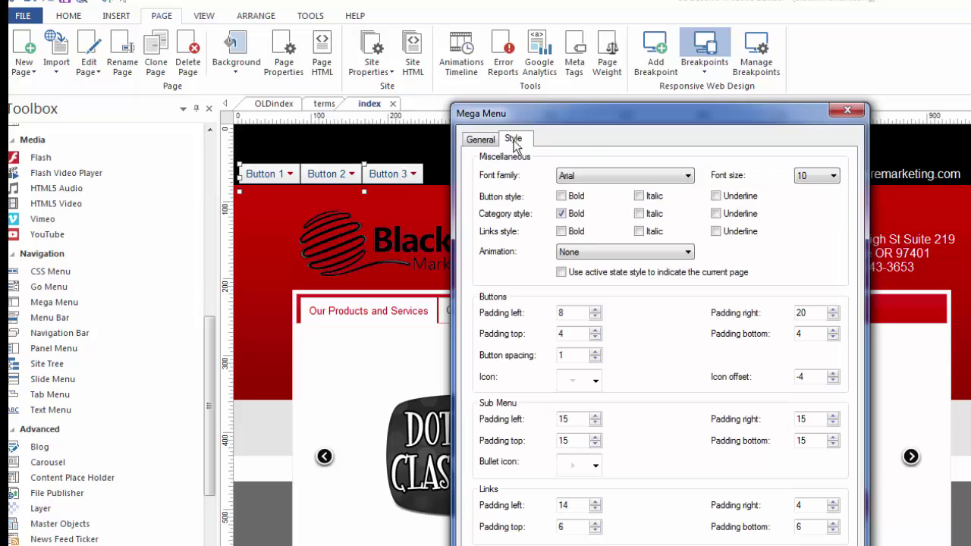
{"action": "left_click_drag", "start_coordinate": [600, 118], "coordinate": [606, 79]}
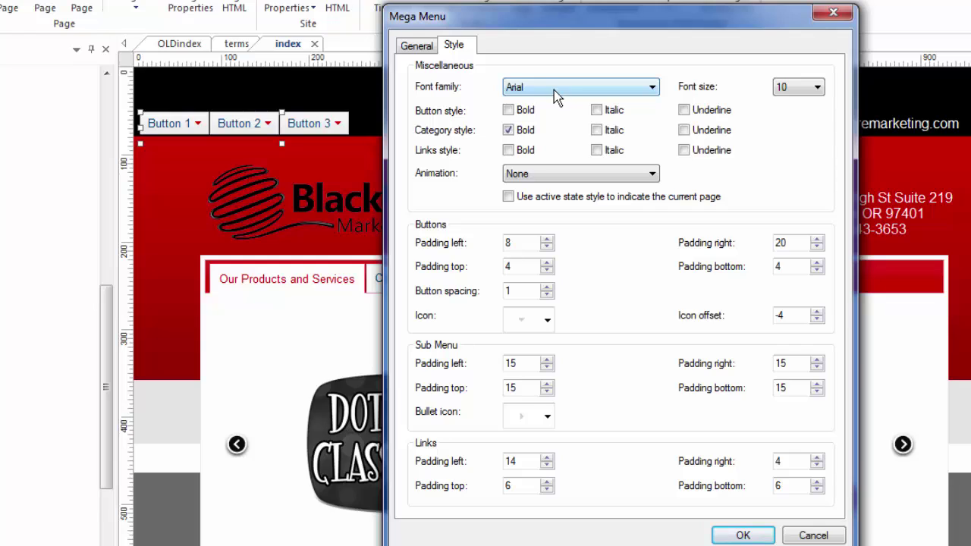
{"action": "left_click", "coordinate": [531, 173]}
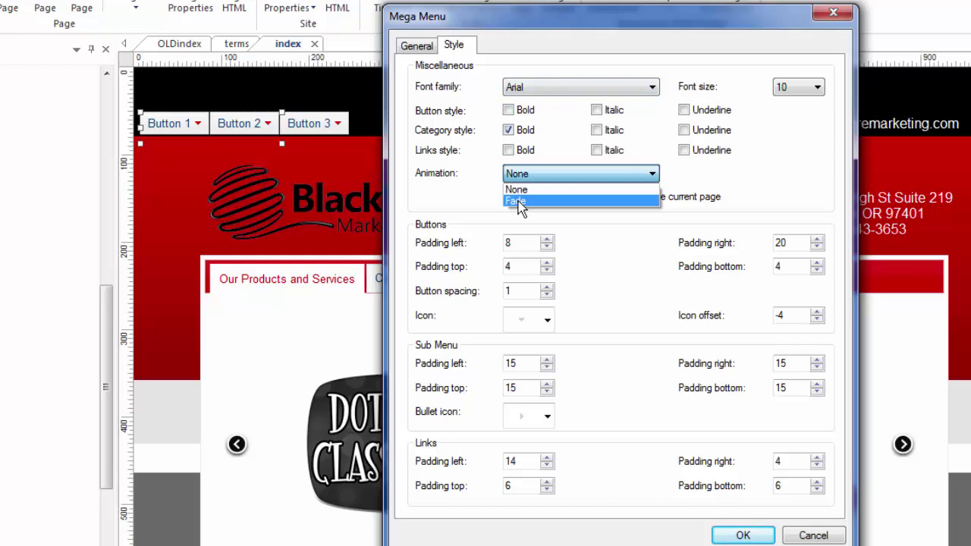
{"action": "left_click", "coordinate": [520, 205]}
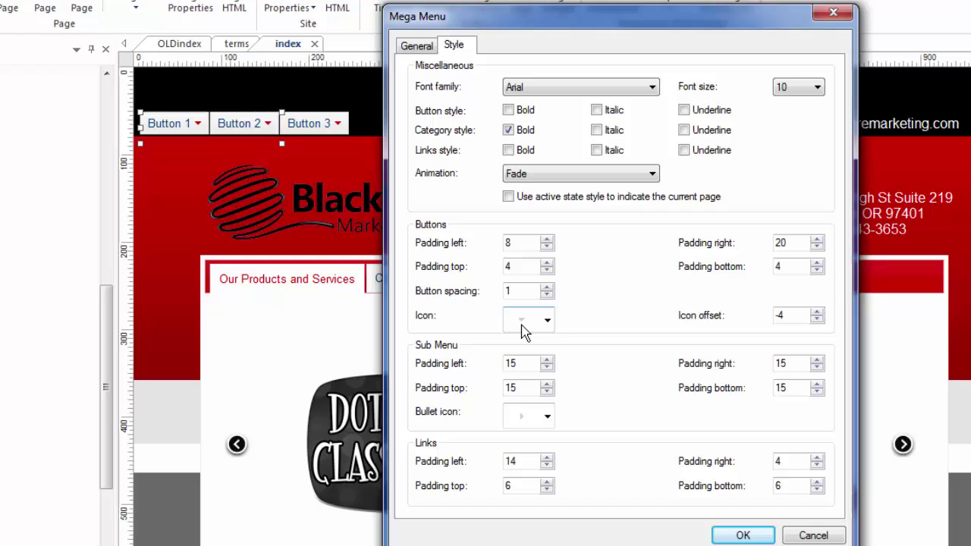
Step: Browse the button icon choices without changing them, then return to the buttons list
{"action": "left_click", "coordinate": [547, 320]}
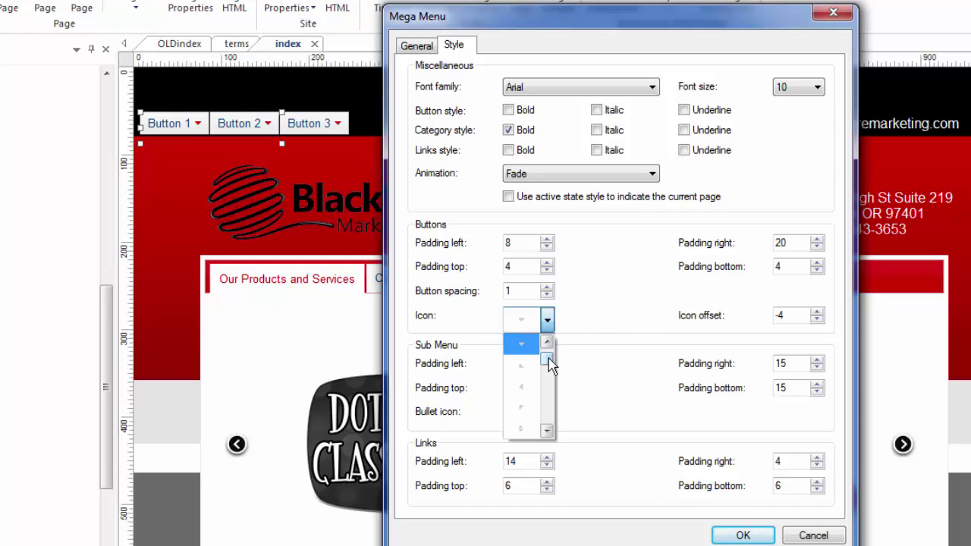
{"action": "mouse_move", "coordinate": [548, 356]}
{"action": "left_mouse_down"}
{"action": "mouse_move", "coordinate": [548, 424]}
{"action": "mouse_move", "coordinate": [548, 345]}
{"action": "left_mouse_up"}
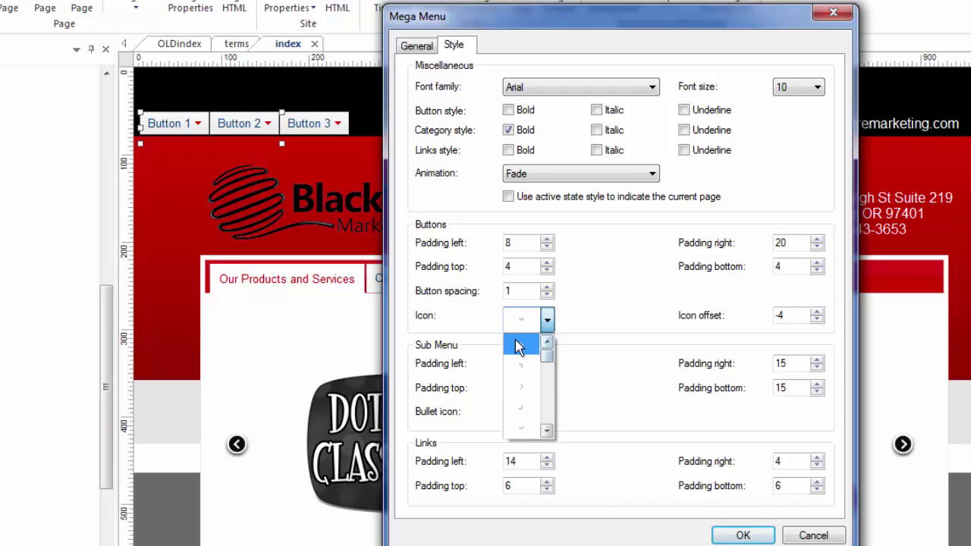
{"action": "left_click", "coordinate": [609, 318]}
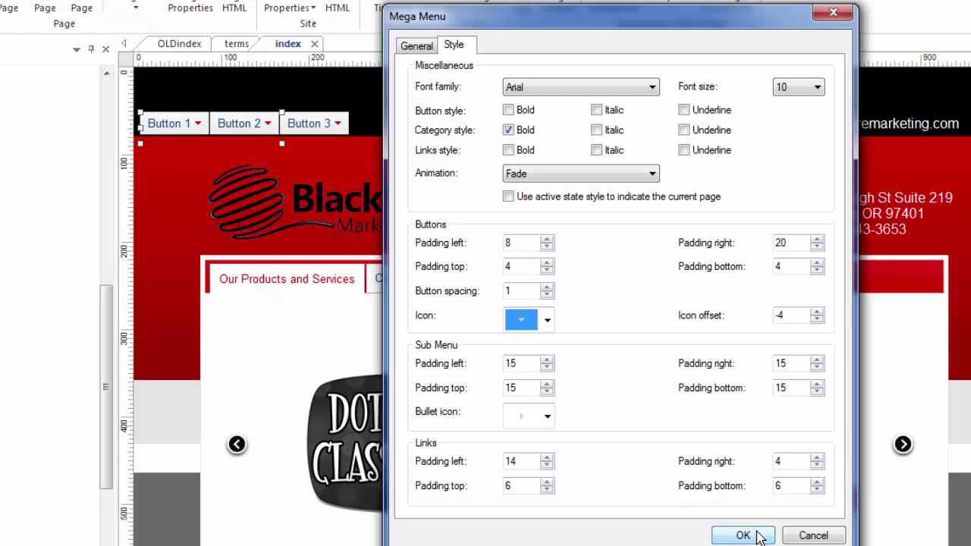
{"action": "left_click", "coordinate": [417, 47]}
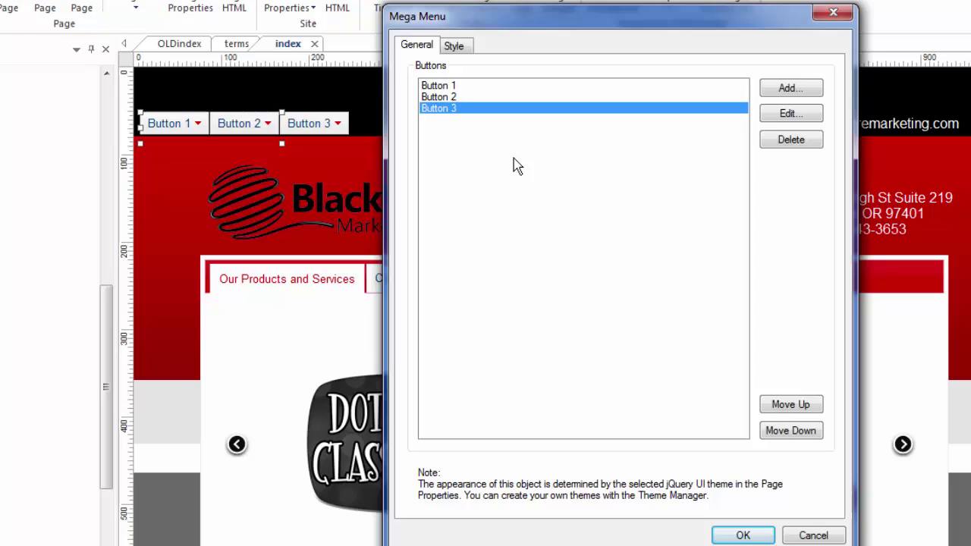
Step: Open Button 1's Edit dialog and check Category 1's name editor, cancelling without changes
{"action": "left_click", "coordinate": [453, 89]}
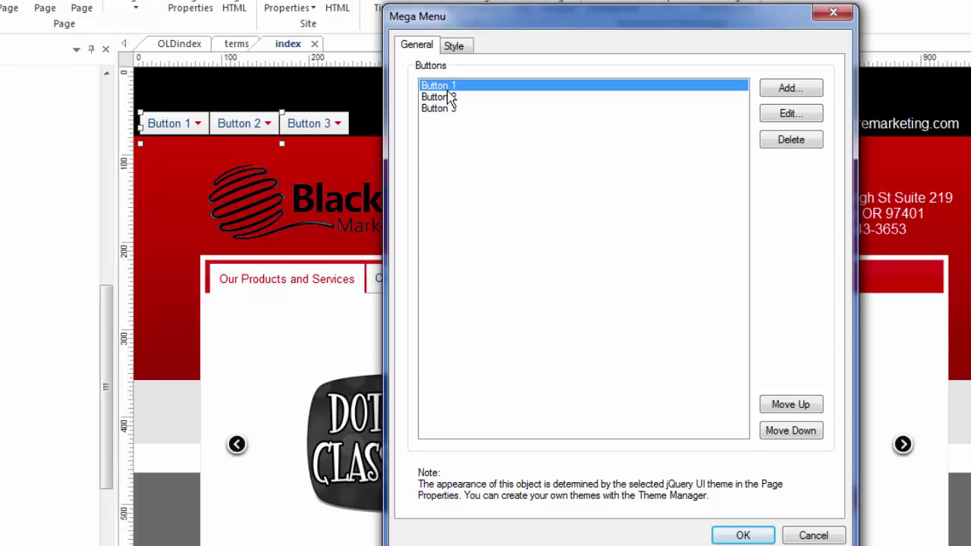
{"action": "left_click", "coordinate": [790, 115]}
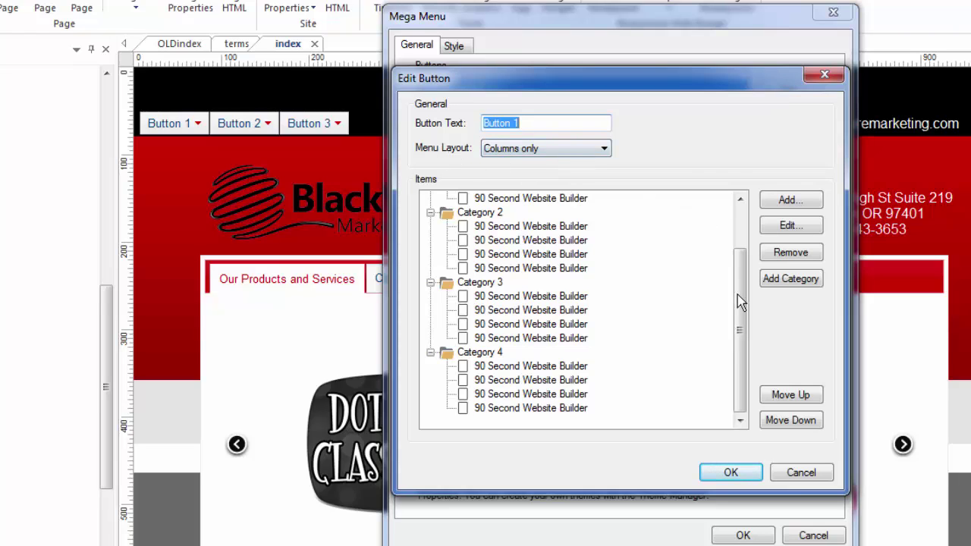
{"action": "left_click_drag", "start_coordinate": [740, 302], "coordinate": [743, 217]}
{"action": "left_click", "coordinate": [468, 203]}
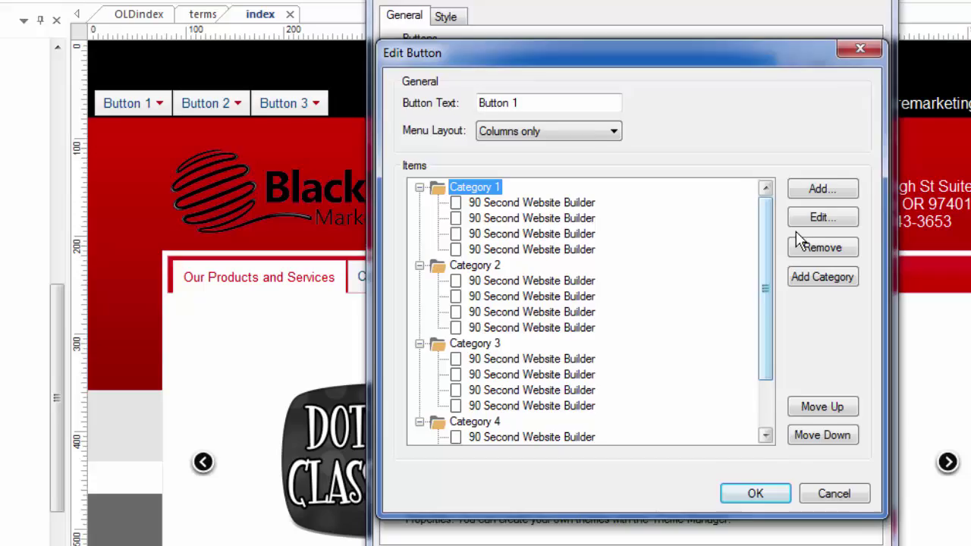
{"action": "left_click", "coordinate": [825, 217]}
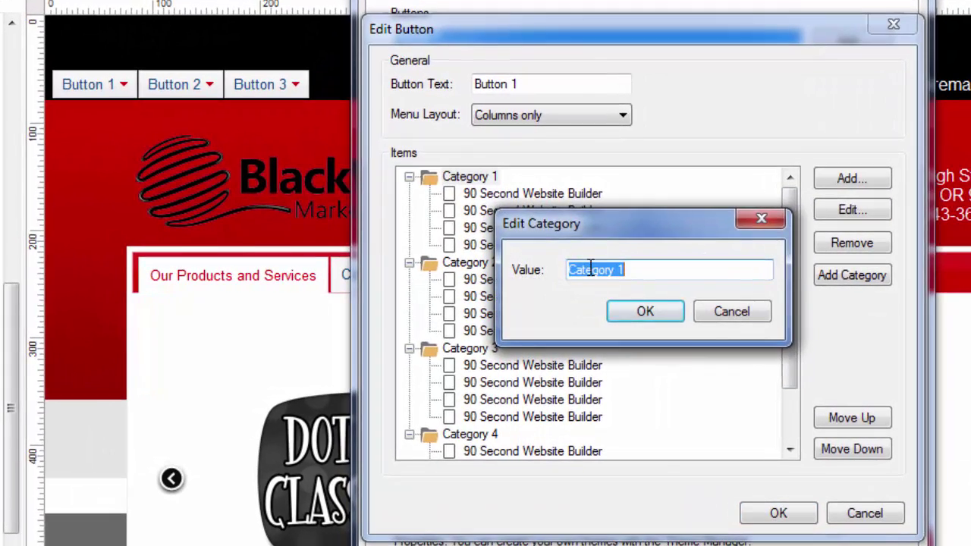
{"action": "left_click", "coordinate": [731, 312]}
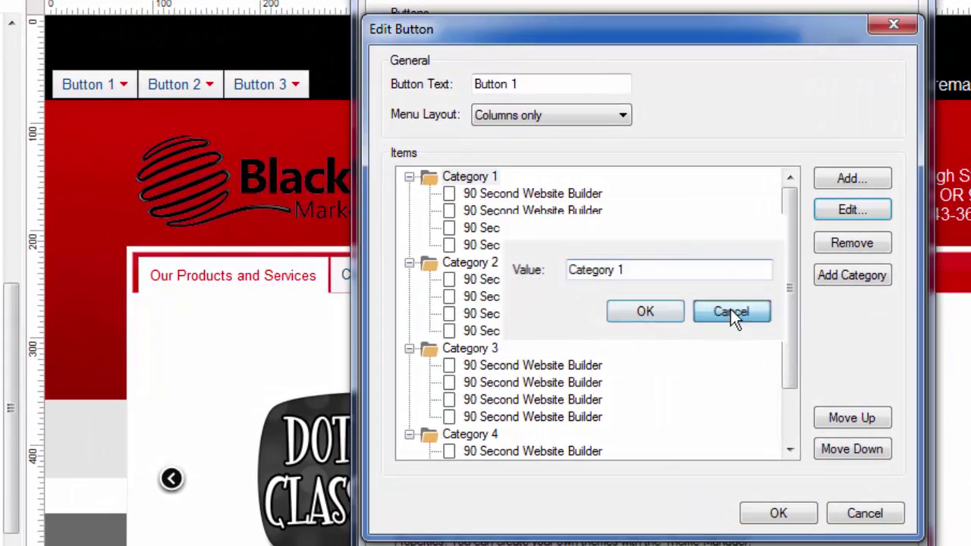
{"action": "left_click", "coordinate": [471, 195]}
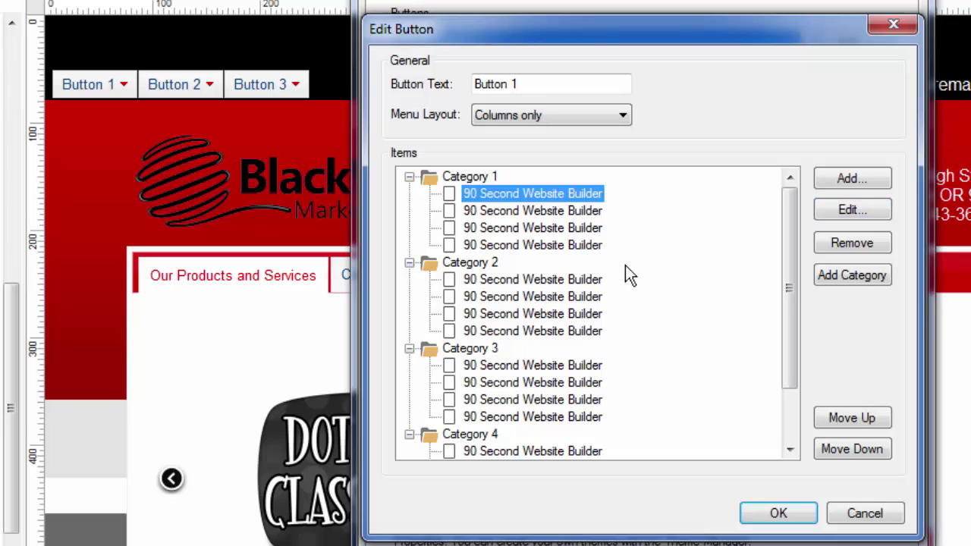
{"action": "left_click", "coordinate": [844, 211]}
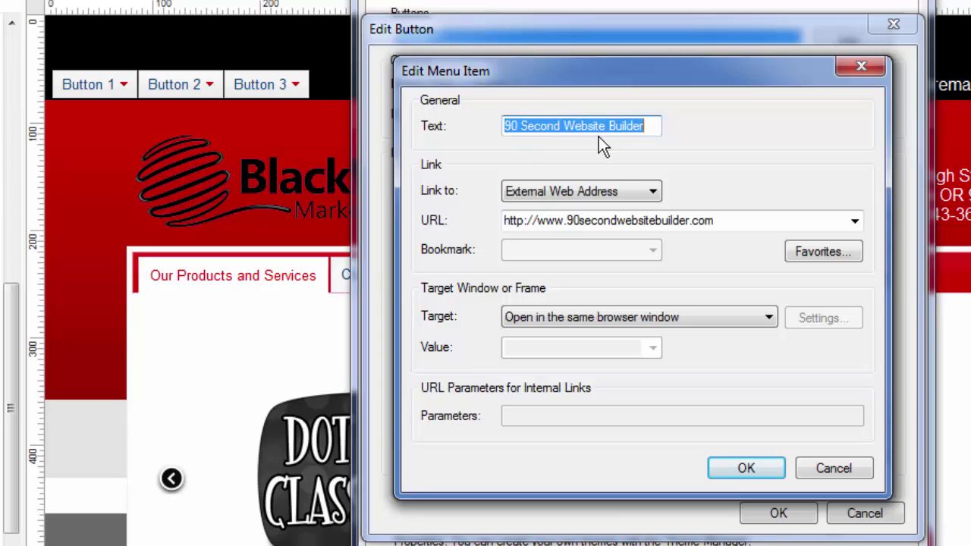
{"action": "left_click", "coordinate": [616, 192]}
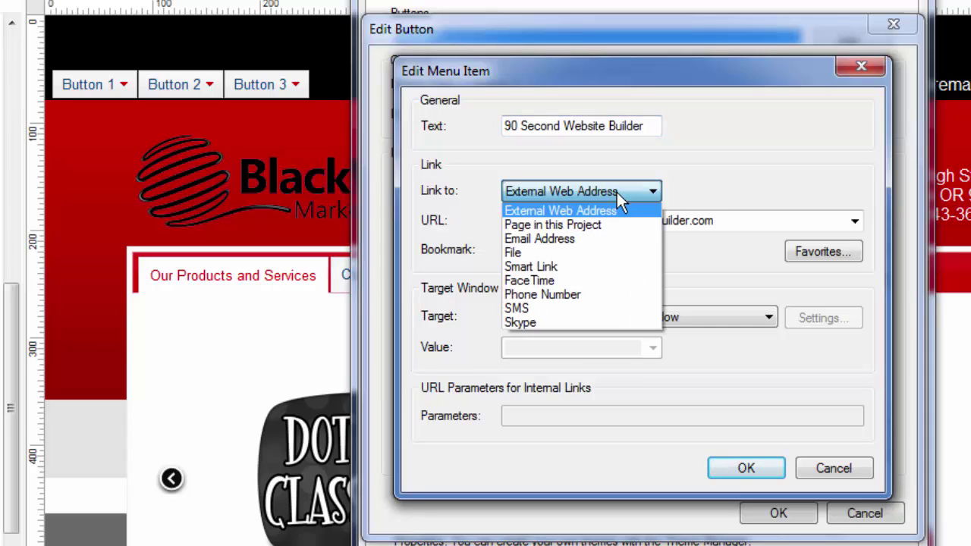
{"action": "left_click", "coordinate": [704, 149]}
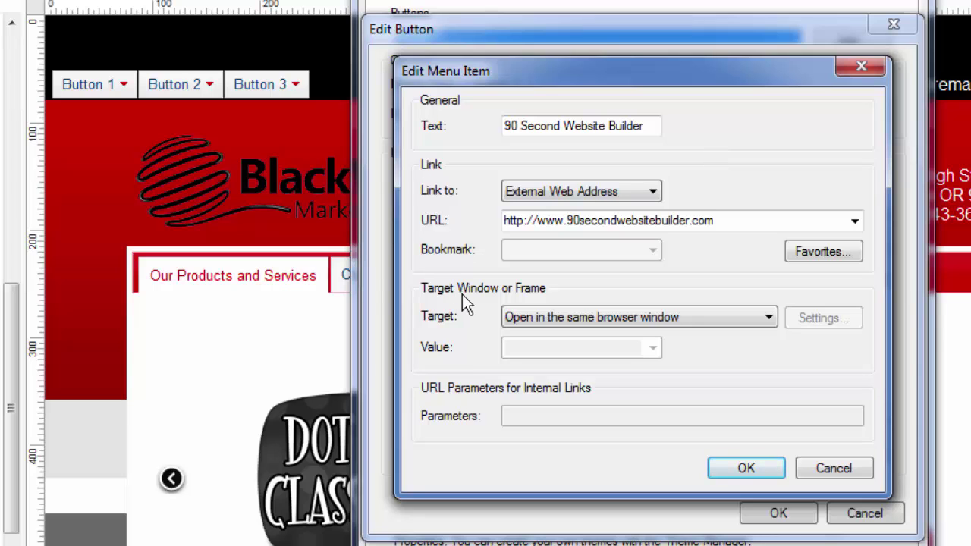
{"action": "left_click", "coordinate": [747, 470]}
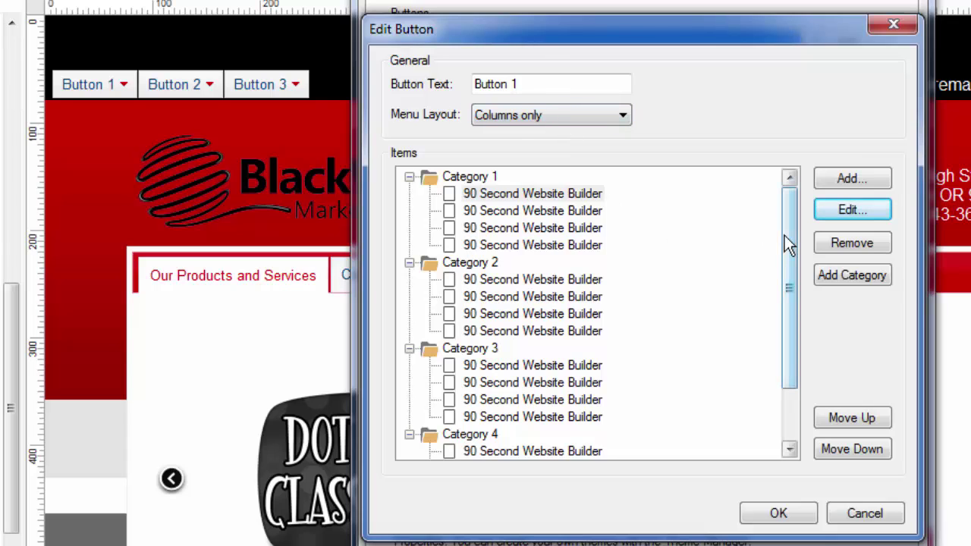
Step: Choose Rows only as Button 1's Menu Layout, then OK the Edit Button and Mega Menu dialogs
{"action": "left_click_drag", "start_coordinate": [784, 243], "coordinate": [773, 218]}
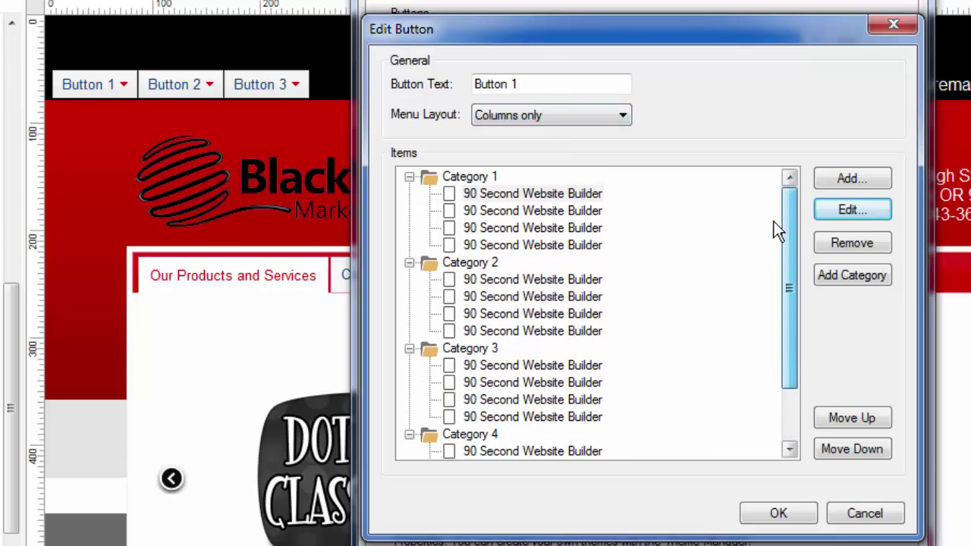
{"action": "left_click", "coordinate": [580, 116]}
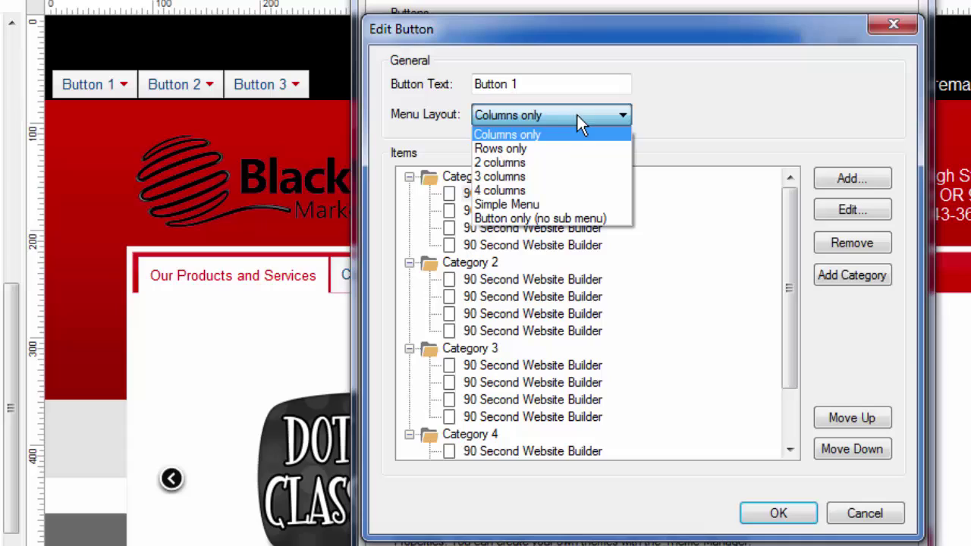
{"action": "left_click", "coordinate": [537, 149]}
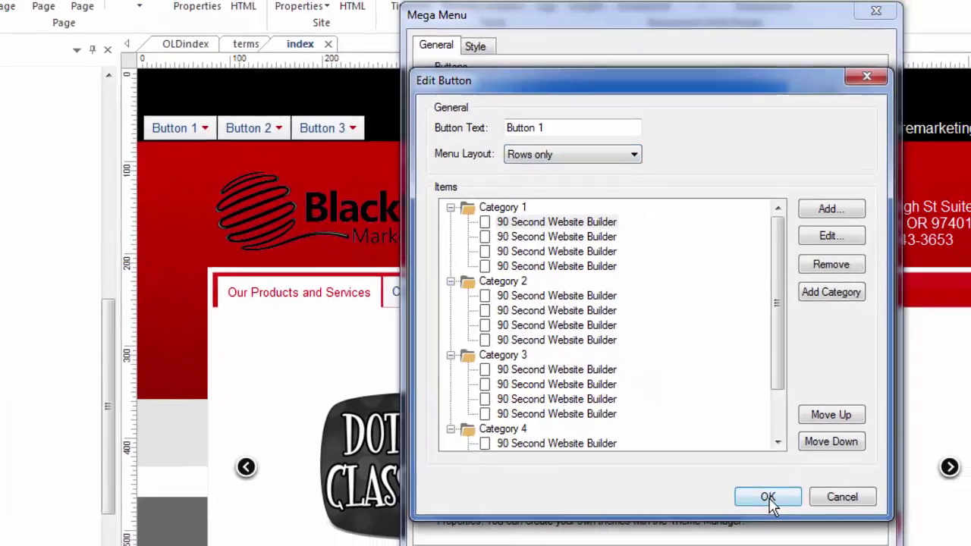
{"action": "left_click", "coordinate": [773, 503]}
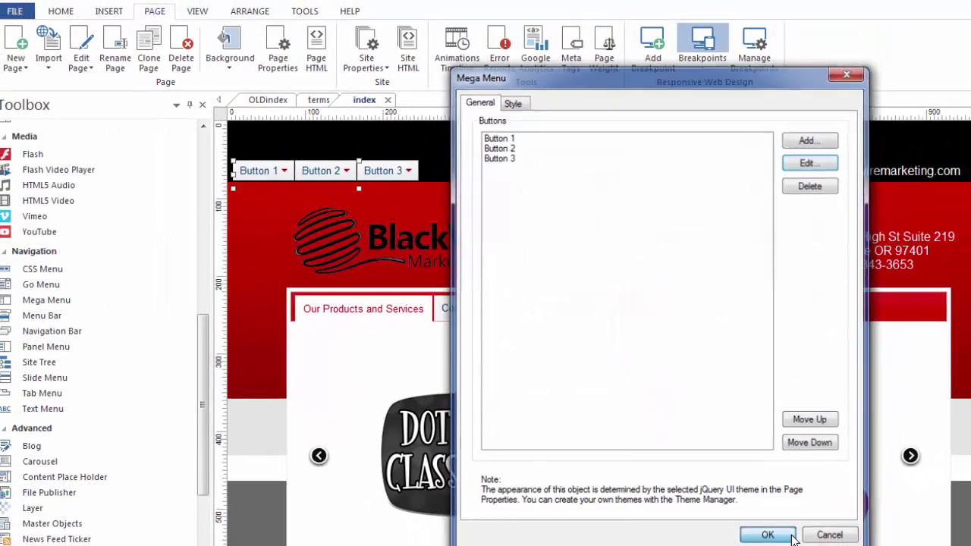
{"action": "left_click", "coordinate": [791, 537]}
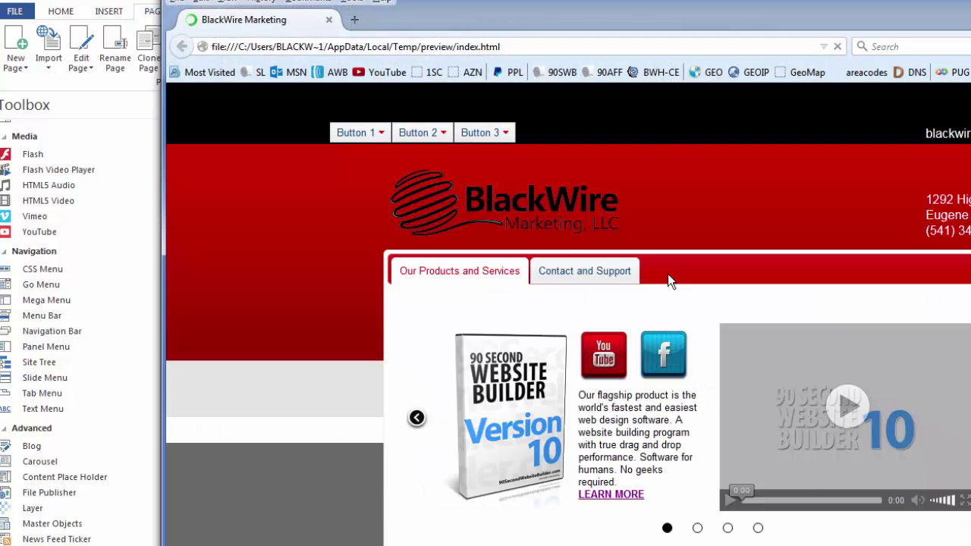
Step: View the Button 1 and Button 2 drop-downs in the Firefox preview
{"action": "mouse_move", "coordinate": [362, 135]}
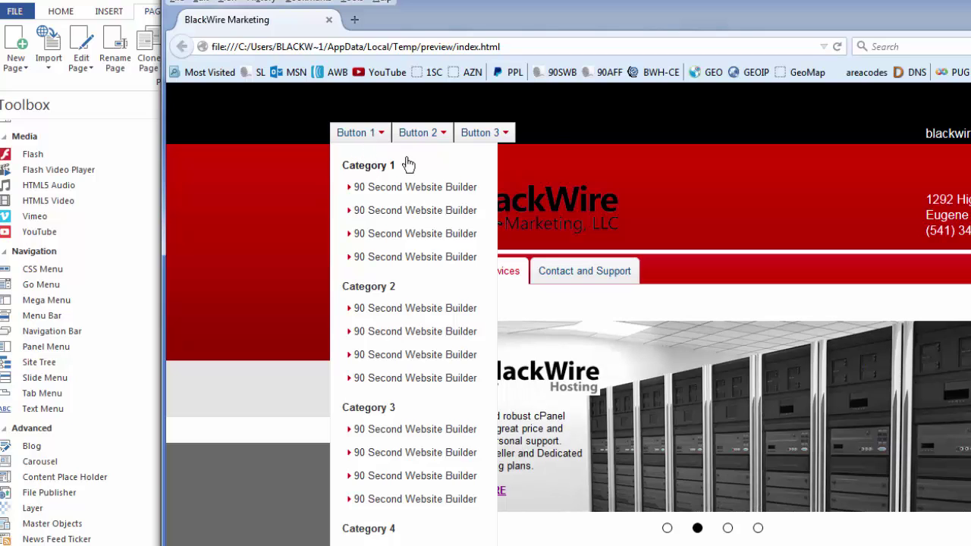
{"action": "mouse_move", "coordinate": [407, 136]}
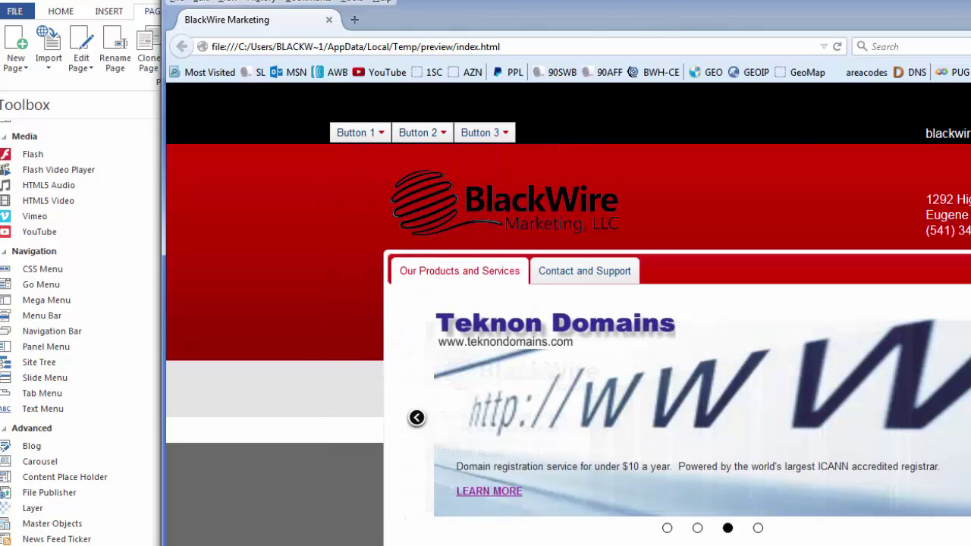
Step: Close the preview and switch Button 1's menu layout to 2 columns, confirming both dialogs
{"action": "key", "text": "alt+F4"}
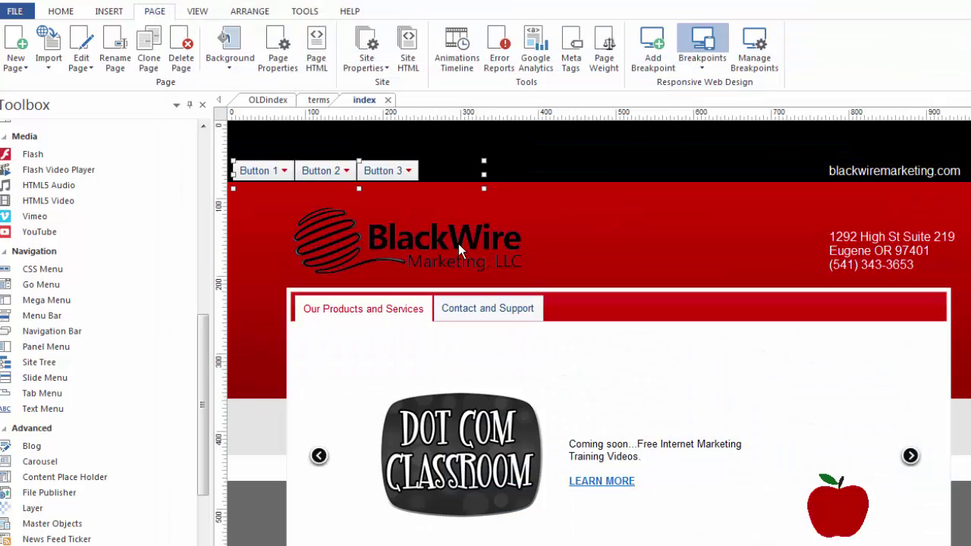
{"action": "double_click", "coordinate": [385, 179]}
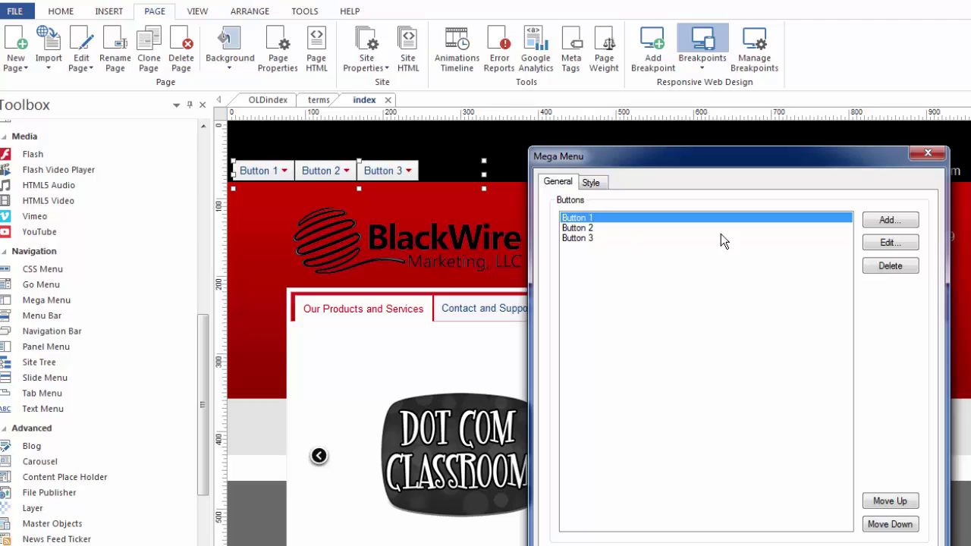
{"action": "left_click", "coordinate": [881, 244]}
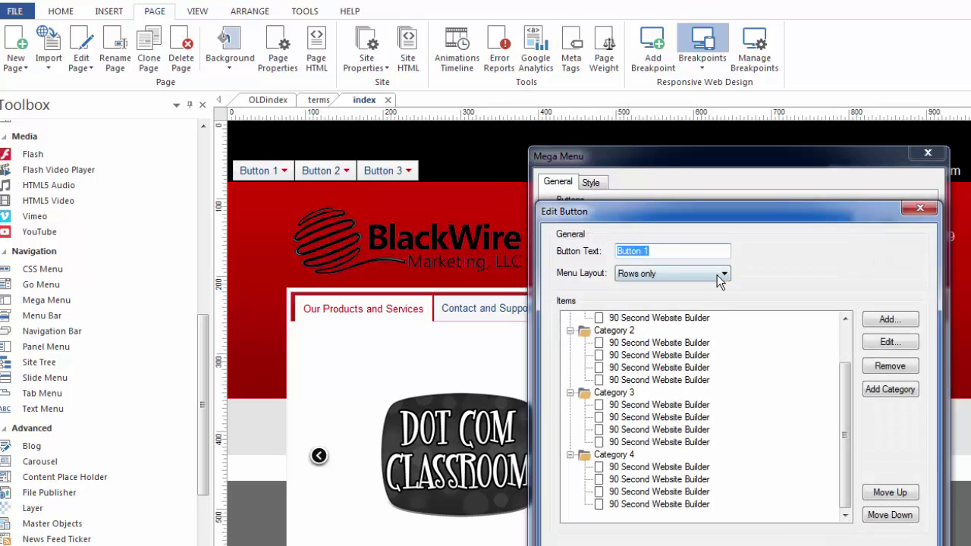
{"action": "left_click", "coordinate": [717, 275]}
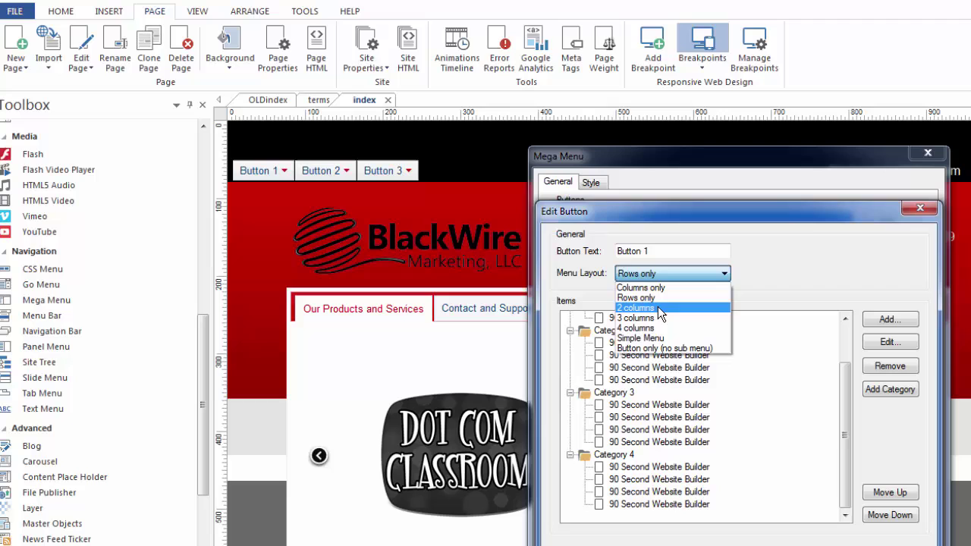
{"action": "left_click", "coordinate": [646, 308]}
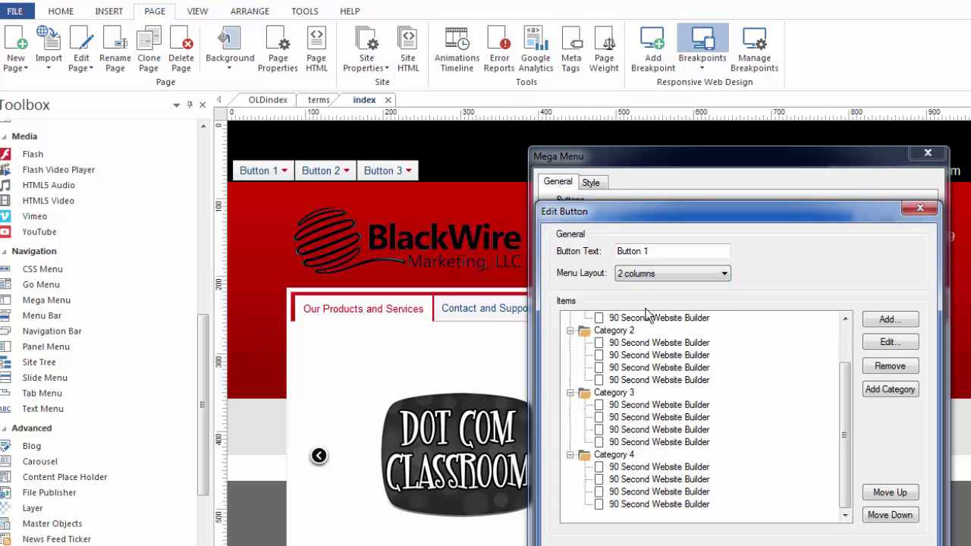
{"action": "left_click", "coordinate": [824, 465]}
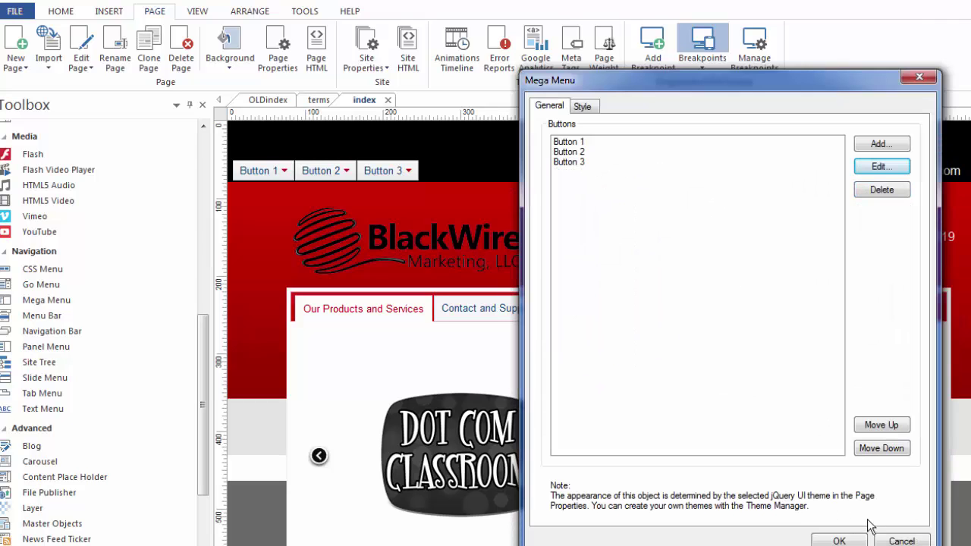
{"action": "left_click", "coordinate": [843, 540]}
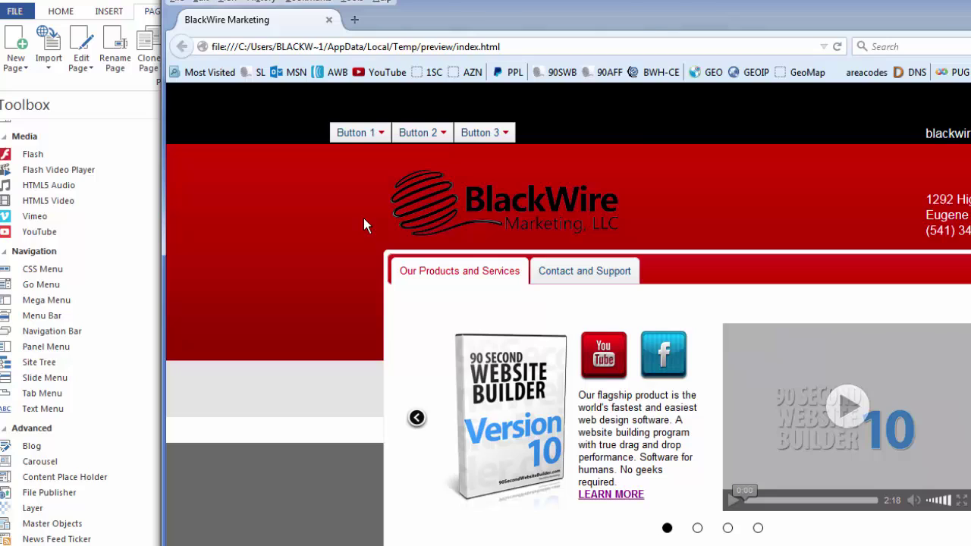
Step: Check the Button 1 and Button 3 drop-downs, with Button 1's categories now in two columns
{"action": "mouse_move", "coordinate": [353, 140]}
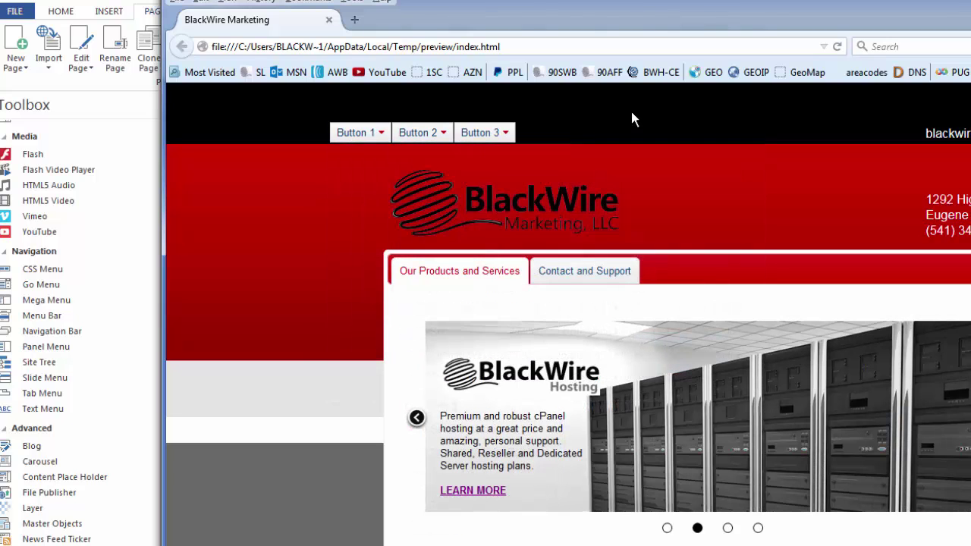
{"action": "mouse_move", "coordinate": [488, 133]}
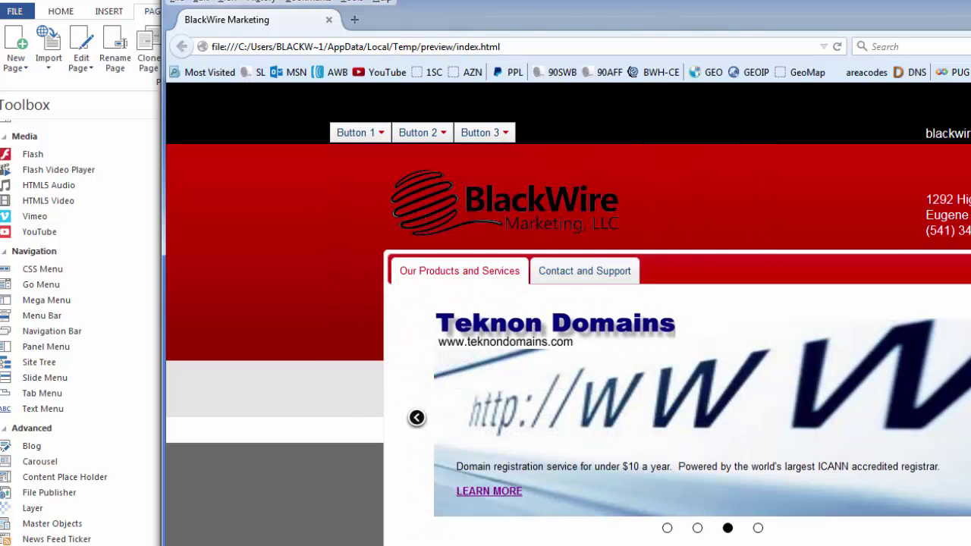
Step: Close the preview and set Button 1's menu layout to 3 columns, confirming both dialogs
{"action": "key", "text": "alt+F4"}
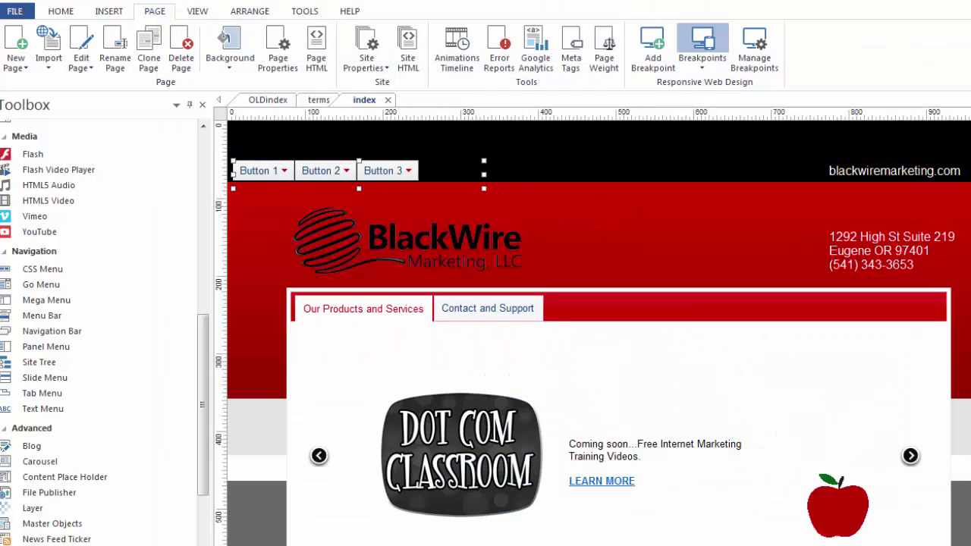
{"action": "double_click", "coordinate": [385, 175]}
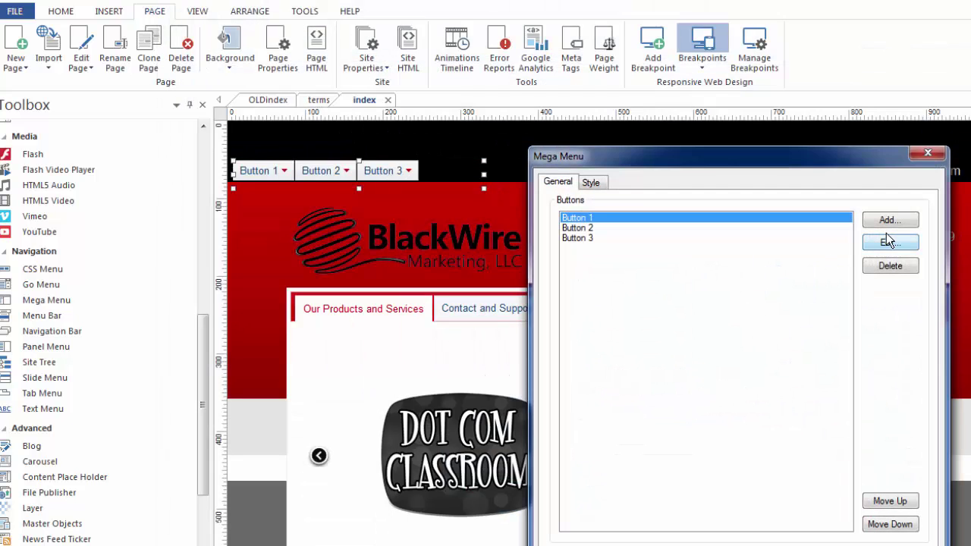
{"action": "left_click", "coordinate": [886, 239]}
{"action": "left_click_drag", "start_coordinate": [730, 209], "coordinate": [650, 161]}
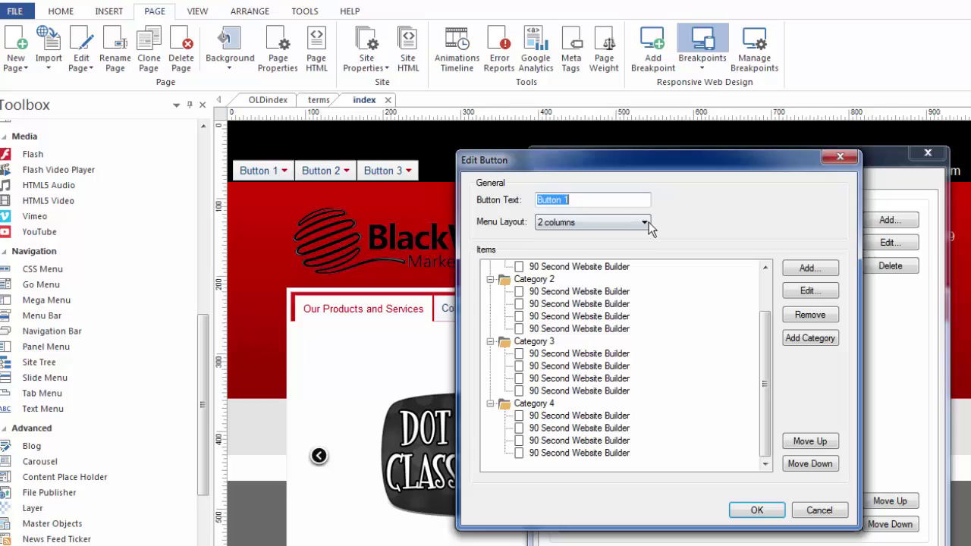
{"action": "left_click", "coordinate": [644, 222]}
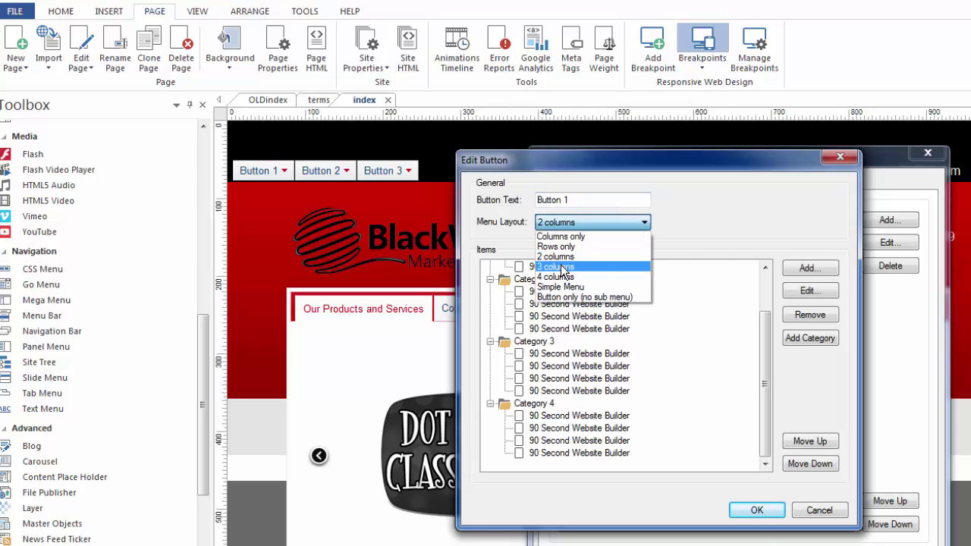
{"action": "left_click", "coordinate": [562, 268]}
{"action": "left_click_drag", "start_coordinate": [631, 162], "coordinate": [622, 109]}
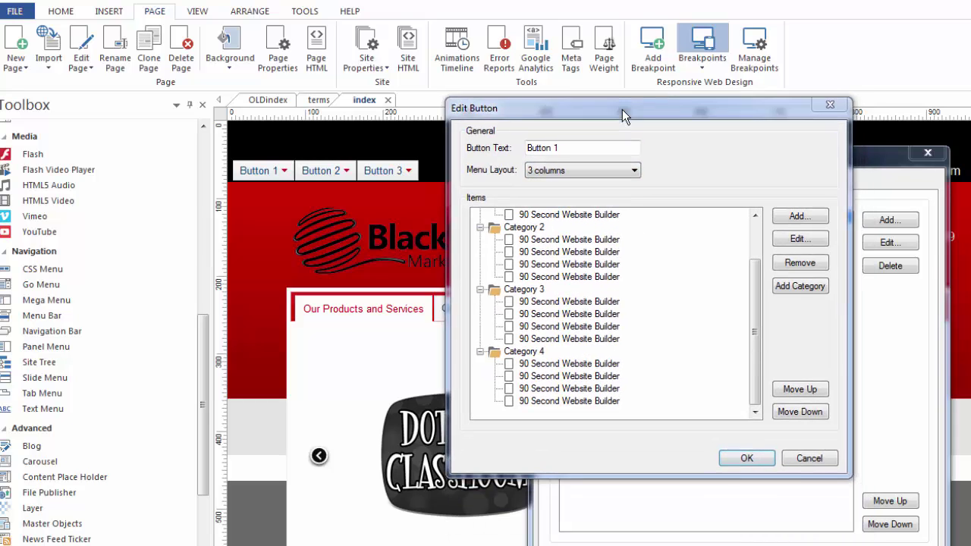
{"action": "left_click", "coordinate": [743, 459]}
{"action": "left_click_drag", "start_coordinate": [788, 155], "coordinate": [716, 61]}
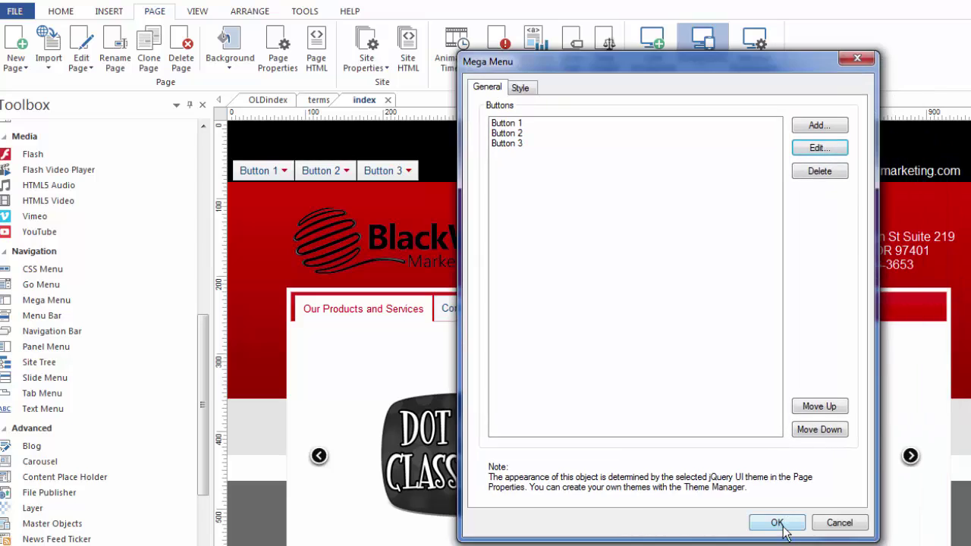
{"action": "left_click", "coordinate": [782, 525]}
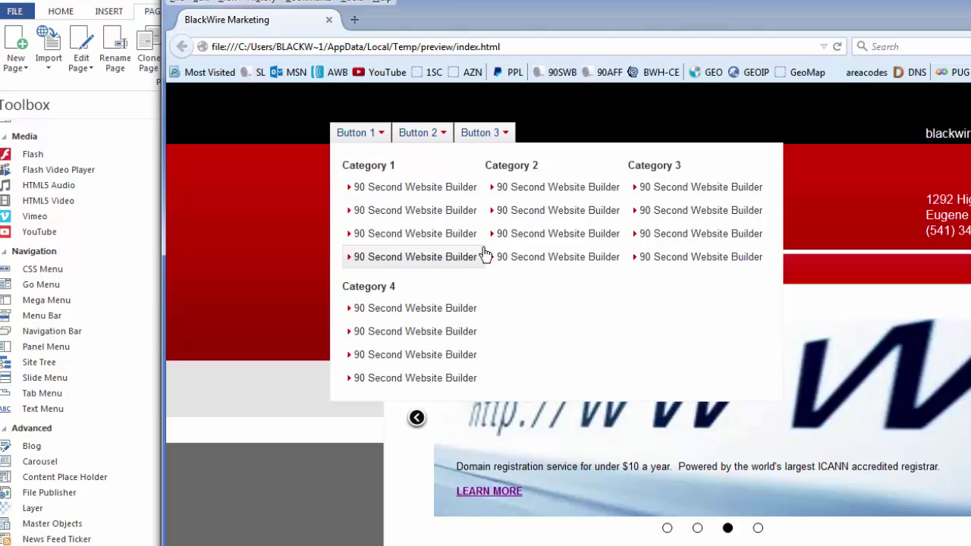
Step: Close the Firefox preview after viewing Button 1's three-column mega menu
{"action": "key", "text": "alt+F4"}
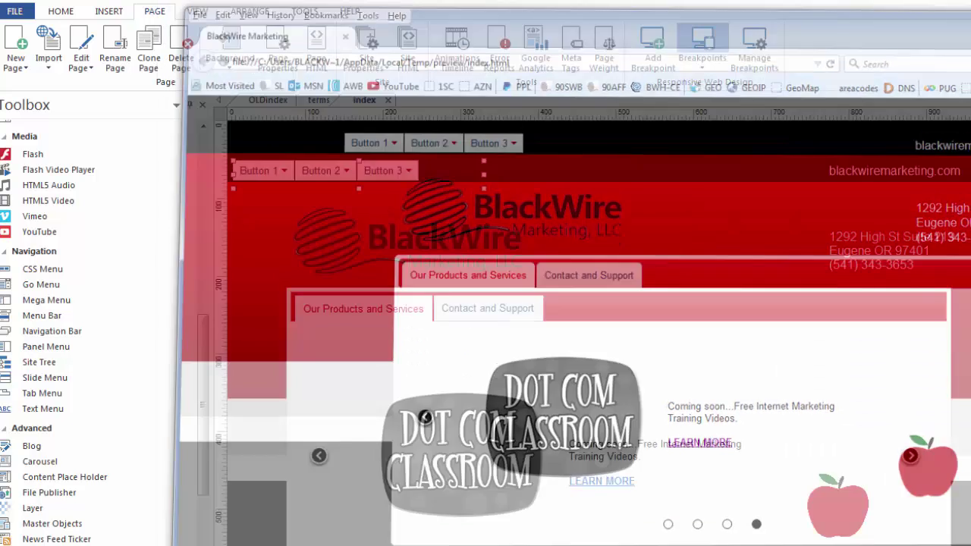
Step: Change Button 1's menu layout in the Mega Menu settings to Simple Menu
{"action": "double_click", "coordinate": [340, 171]}
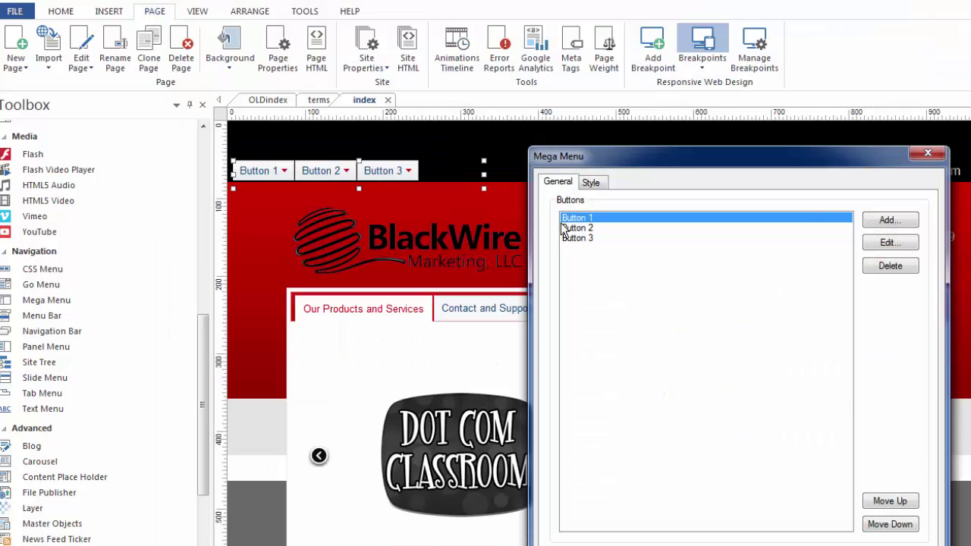
{"action": "left_click", "coordinate": [880, 244]}
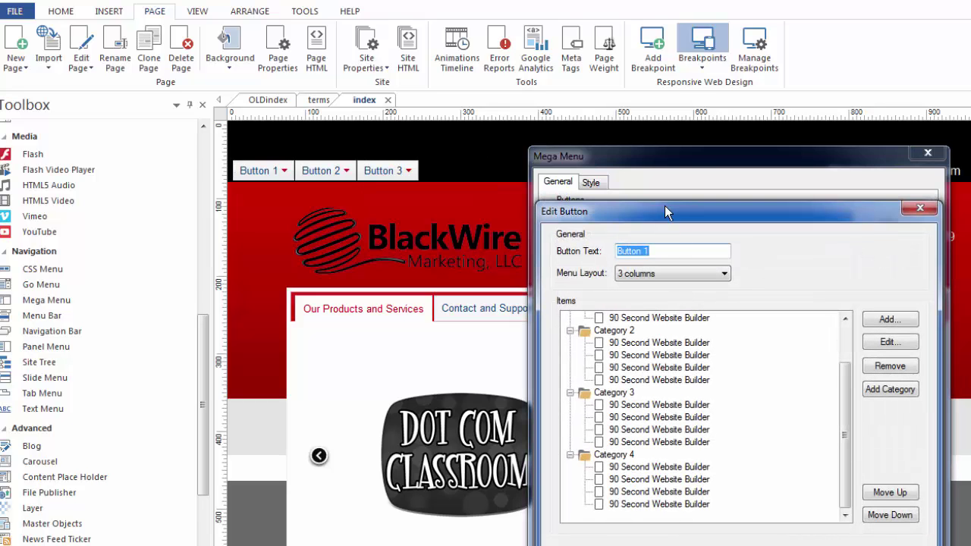
{"action": "left_click_drag", "start_coordinate": [665, 206], "coordinate": [613, 155]}
{"action": "left_click", "coordinate": [645, 198]}
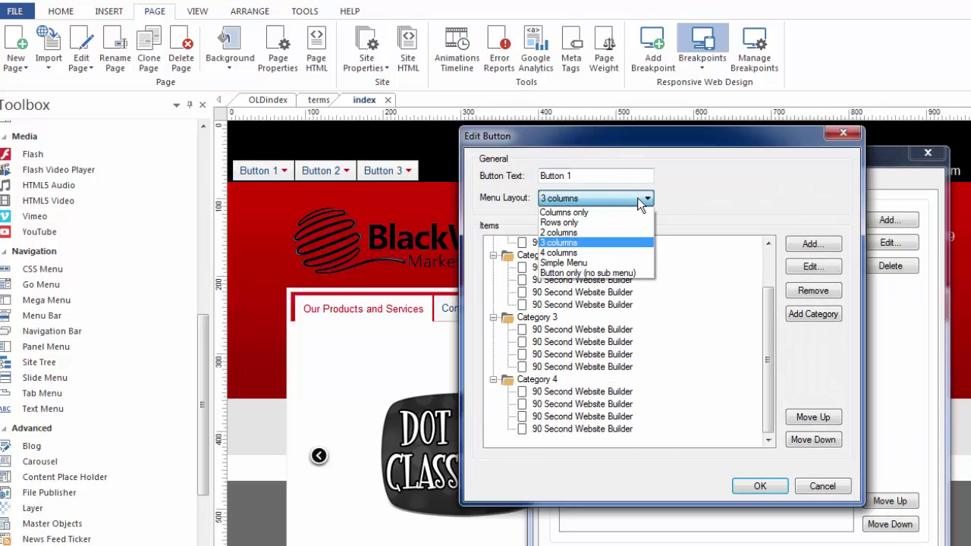
{"action": "left_click", "coordinate": [571, 263]}
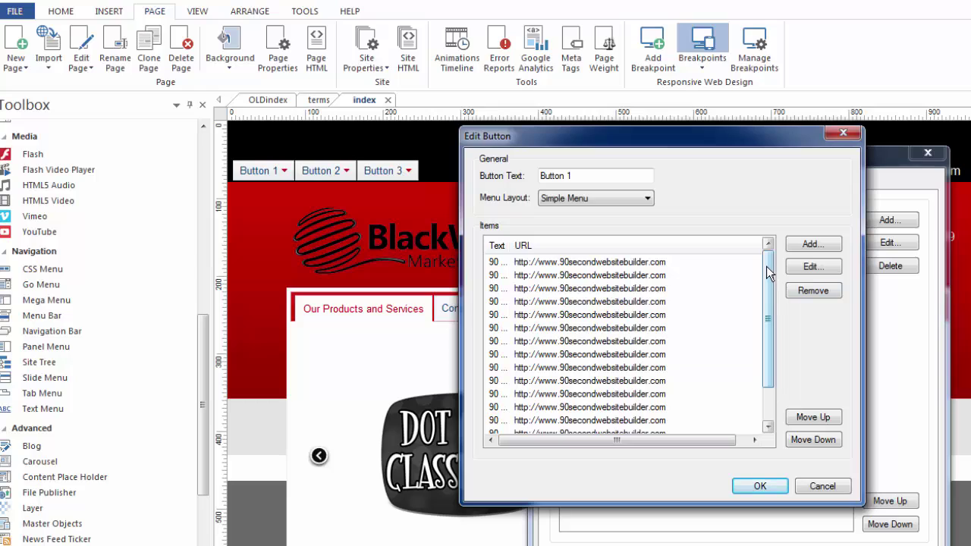
Step: Remove a menu item near the list's end, review the first item's settings, and confirm Button 1
{"action": "mouse_move", "coordinate": [769, 273]}
{"action": "left_mouse_down"}
{"action": "mouse_move", "coordinate": [773, 347]}
{"action": "mouse_move", "coordinate": [776, 267]}
{"action": "left_mouse_up"}
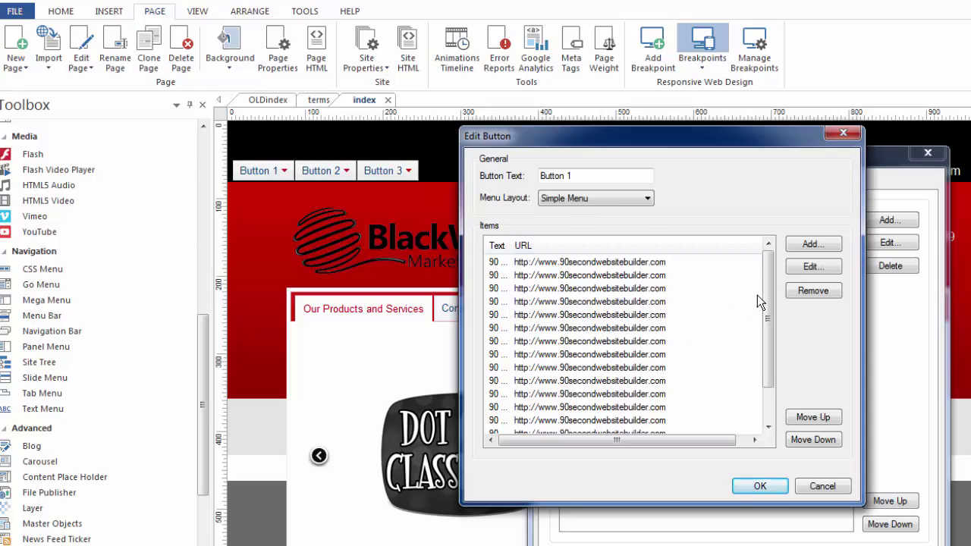
{"action": "scroll", "coordinate": [768, 334], "scroll_direction": "down", "scroll_amount": 1}
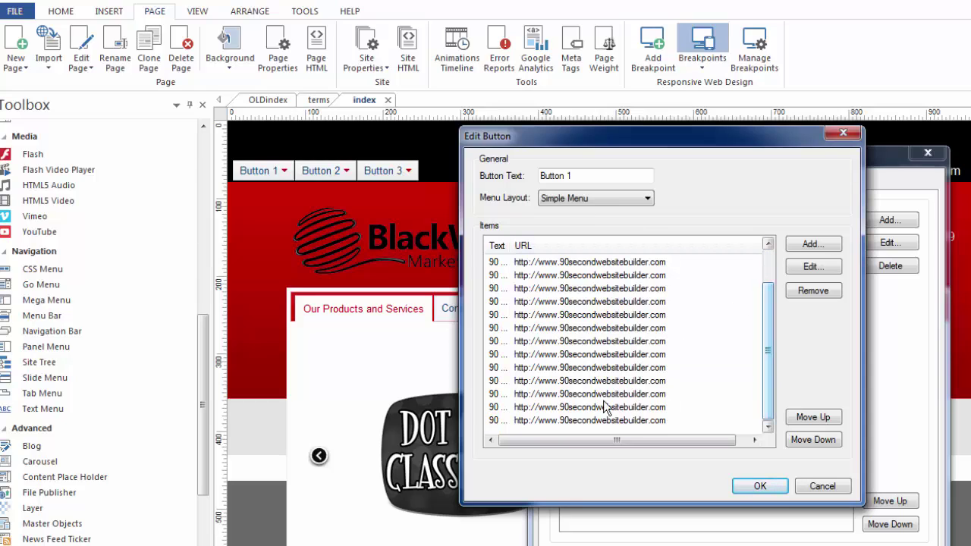
{"action": "left_click", "coordinate": [576, 356]}
{"action": "left_click", "coordinate": [807, 294]}
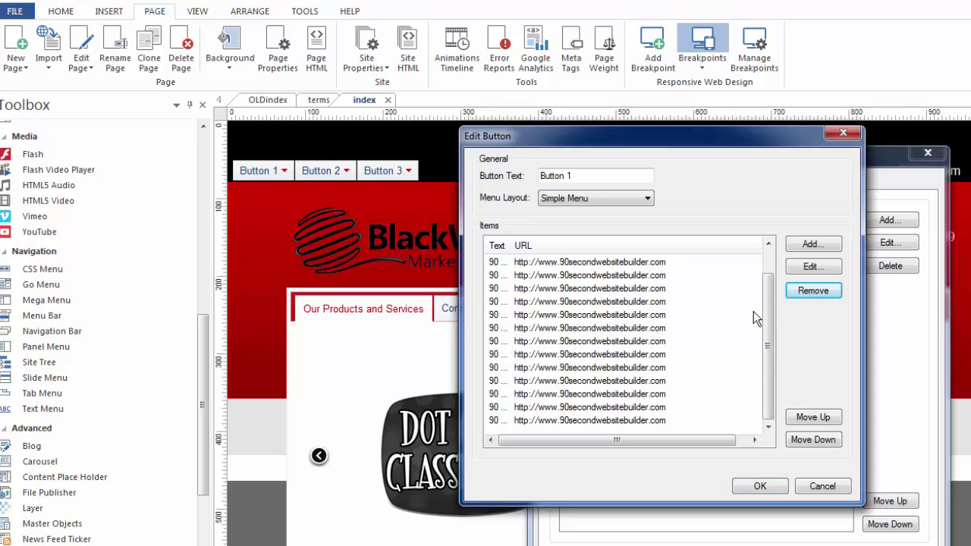
{"action": "left_click_drag", "start_coordinate": [519, 245], "coordinate": [583, 245]}
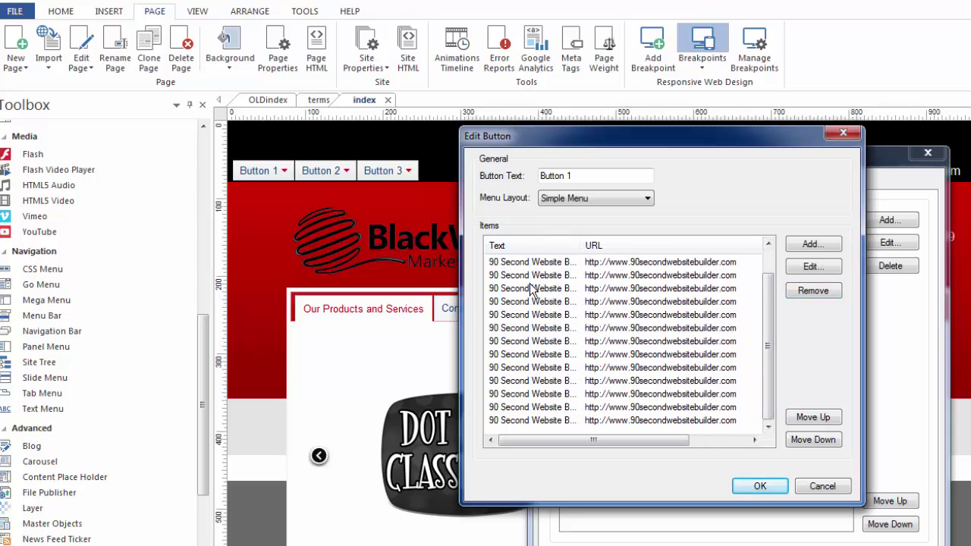
{"action": "left_click", "coordinate": [594, 262]}
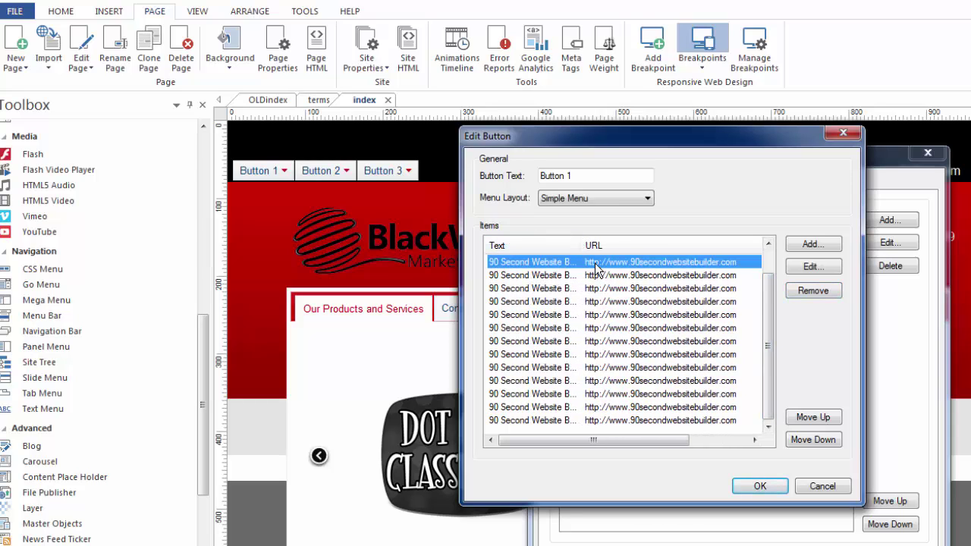
{"action": "left_click", "coordinate": [811, 268]}
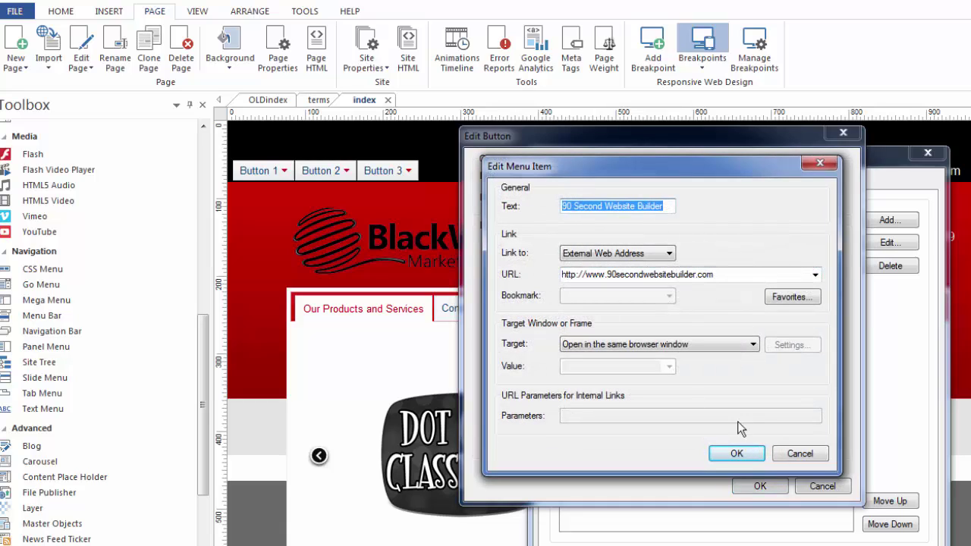
{"action": "left_click", "coordinate": [736, 453]}
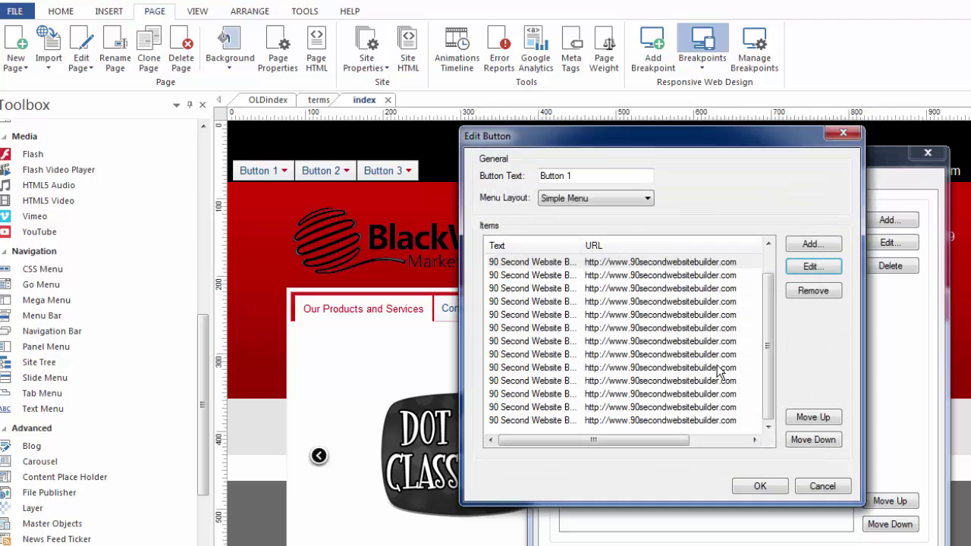
{"action": "left_click", "coordinate": [769, 486]}
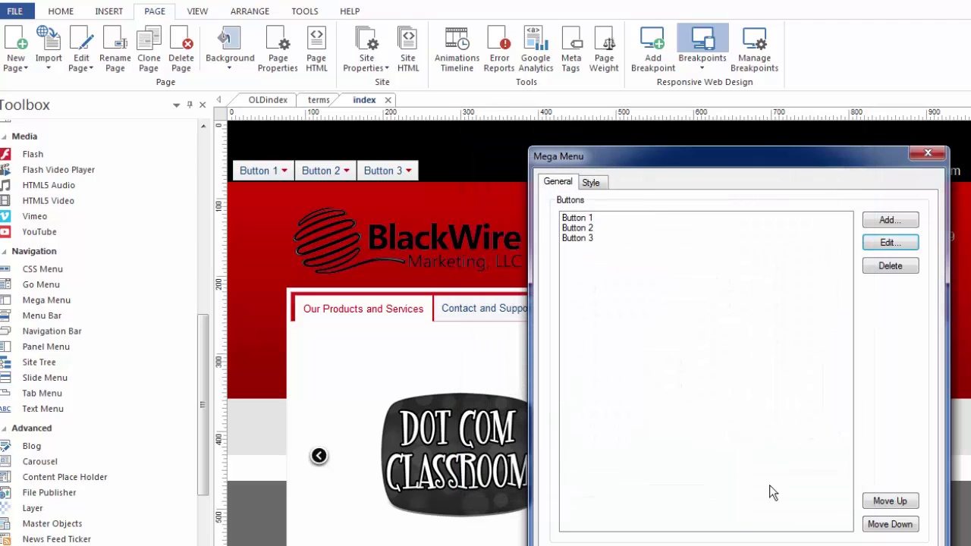
{"action": "left_click_drag", "start_coordinate": [667, 172], "coordinate": [626, 89]}
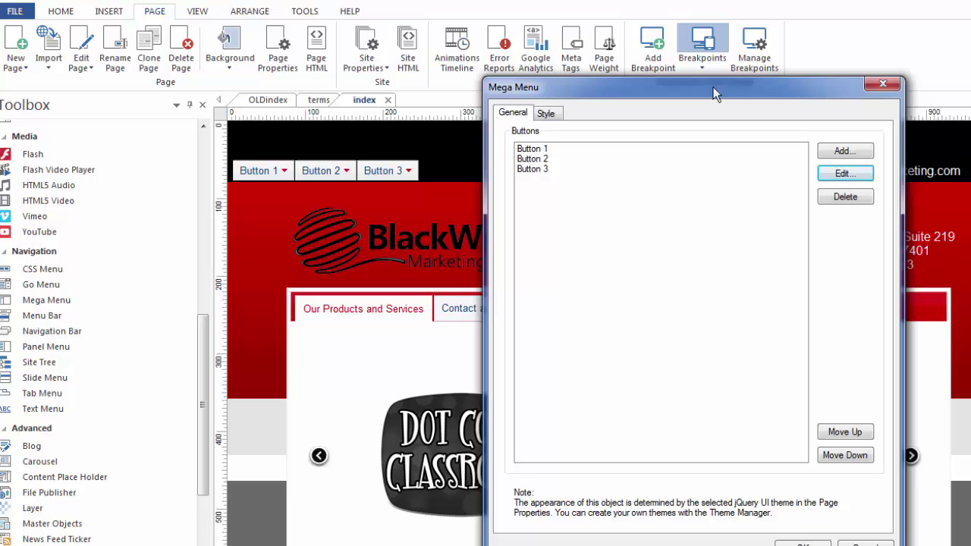
{"action": "left_click_drag", "start_coordinate": [713, 86], "coordinate": [682, 46]}
Step: Apply the mega menu settings and preview in Firefox, checking Button 1's dropdown before closing
{"action": "left_click", "coordinate": [772, 508]}
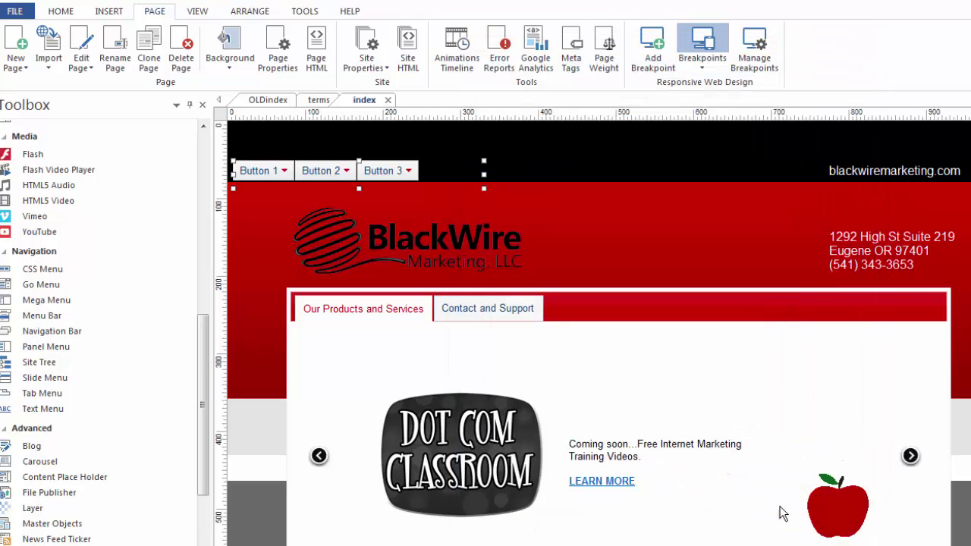
{"action": "key", "text": "F5"}
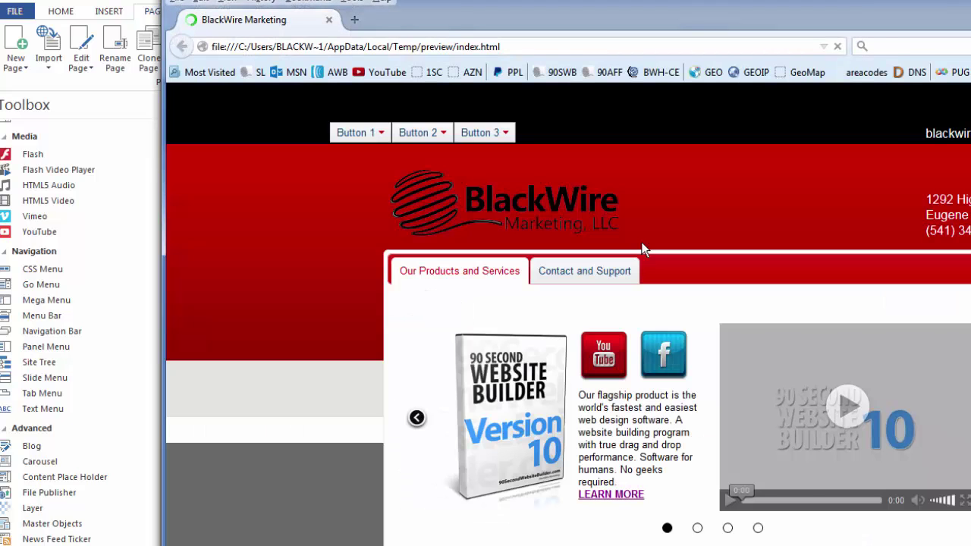
{"action": "mouse_move", "coordinate": [372, 134]}
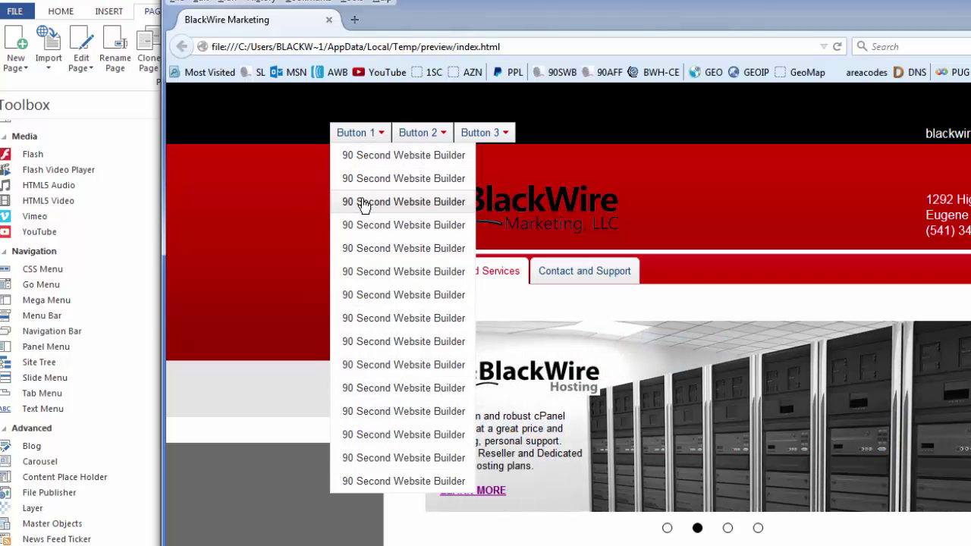
{"action": "key", "text": "alt+F4"}
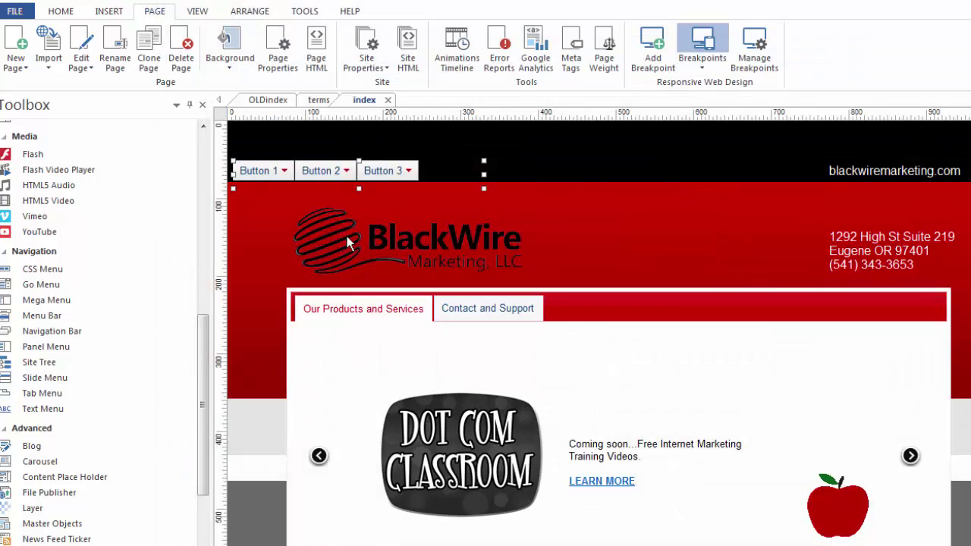
Step: Set Button 1's menu layout to Button only (no sub menu)
{"action": "double_click", "coordinate": [391, 175]}
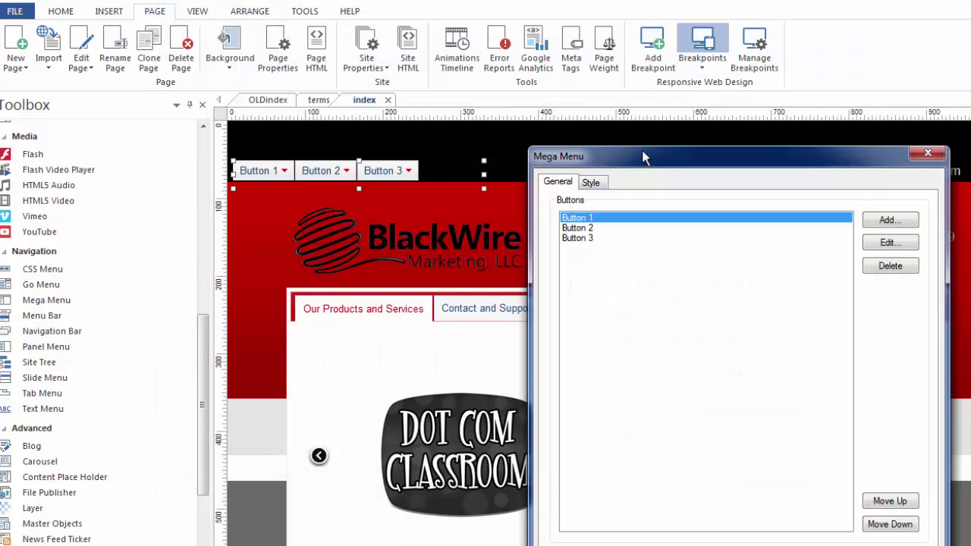
{"action": "left_click_drag", "start_coordinate": [641, 156], "coordinate": [585, 100]}
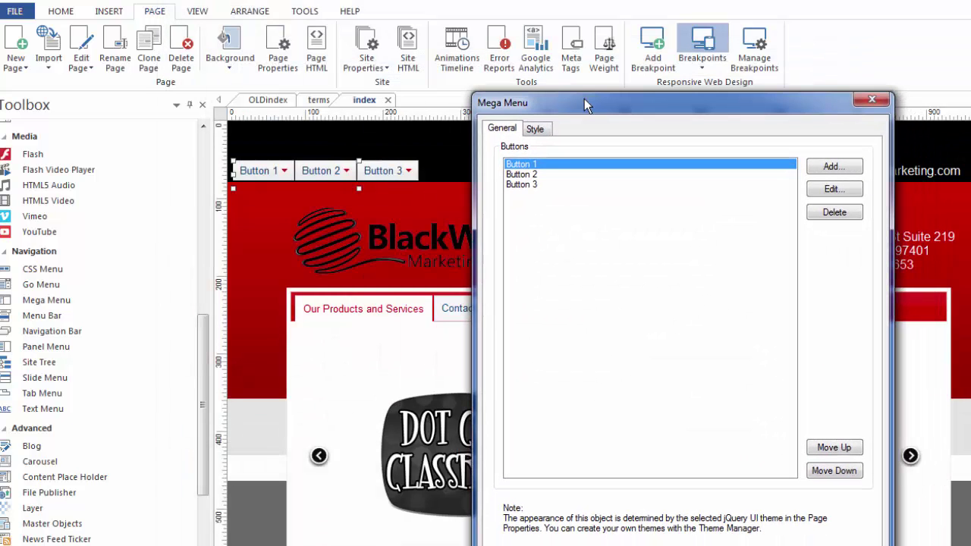
{"action": "left_click", "coordinate": [833, 190]}
{"action": "left_click", "coordinate": [635, 223]}
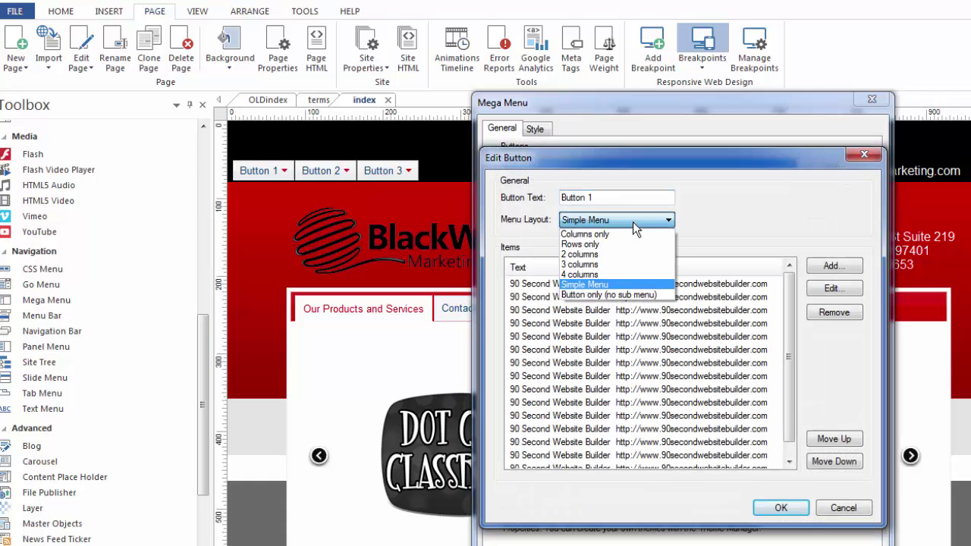
{"action": "left_click", "coordinate": [601, 295]}
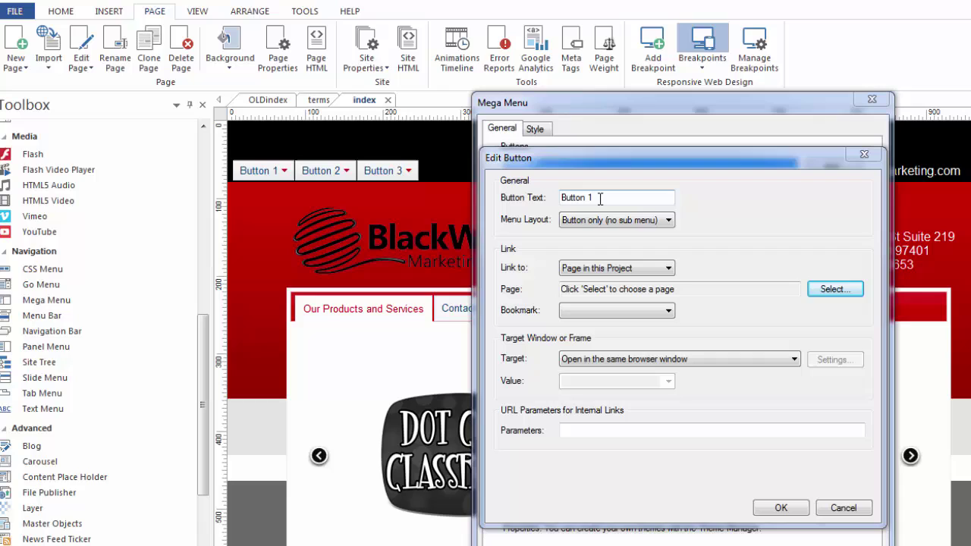
Step: Switch Button 1's link to External Web Address and relabel it '90 Second Website Builder'
{"action": "left_click_drag", "start_coordinate": [601, 201], "coordinate": [528, 199]}
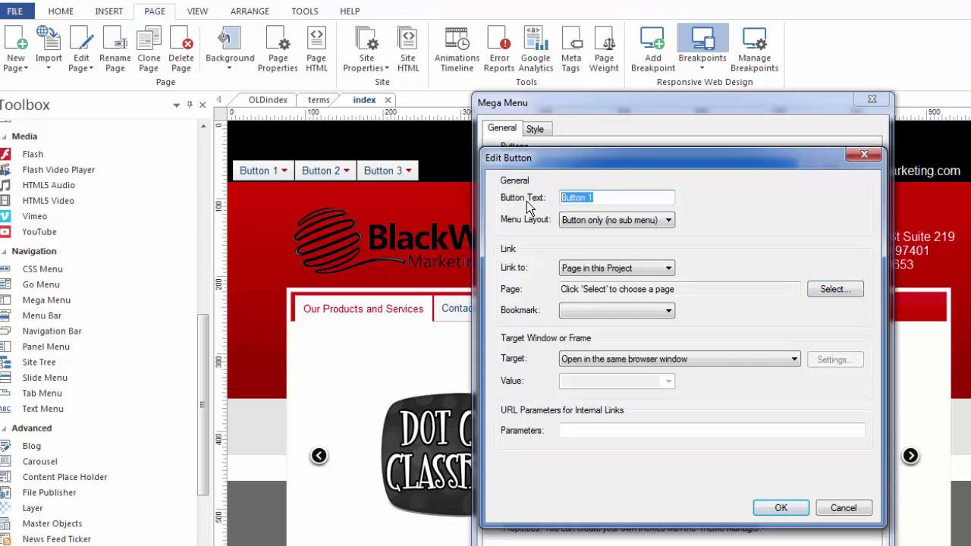
{"action": "left_click", "coordinate": [667, 268]}
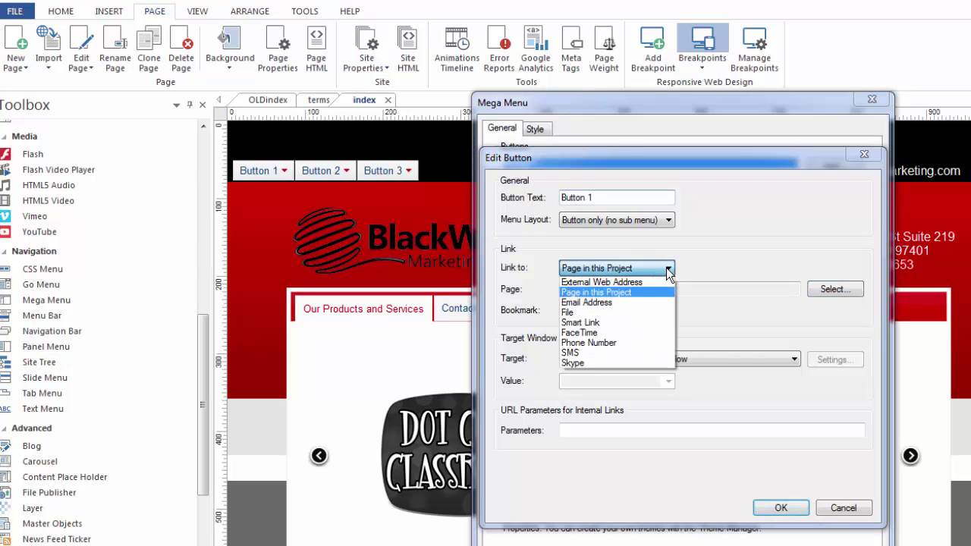
{"action": "left_click", "coordinate": [647, 278]}
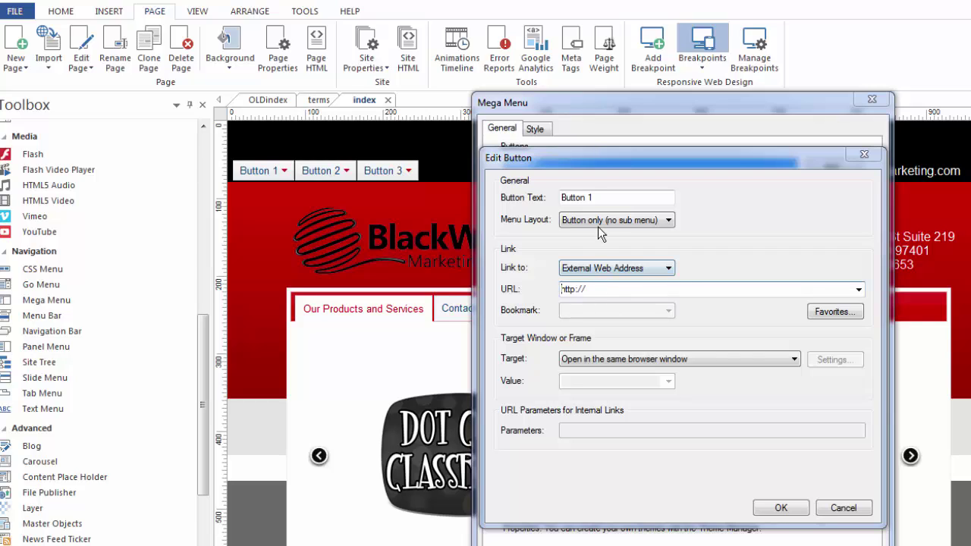
{"action": "left_click_drag", "start_coordinate": [599, 195], "coordinate": [504, 195]}
{"action": "type", "text": "90 Second Website Builder"}
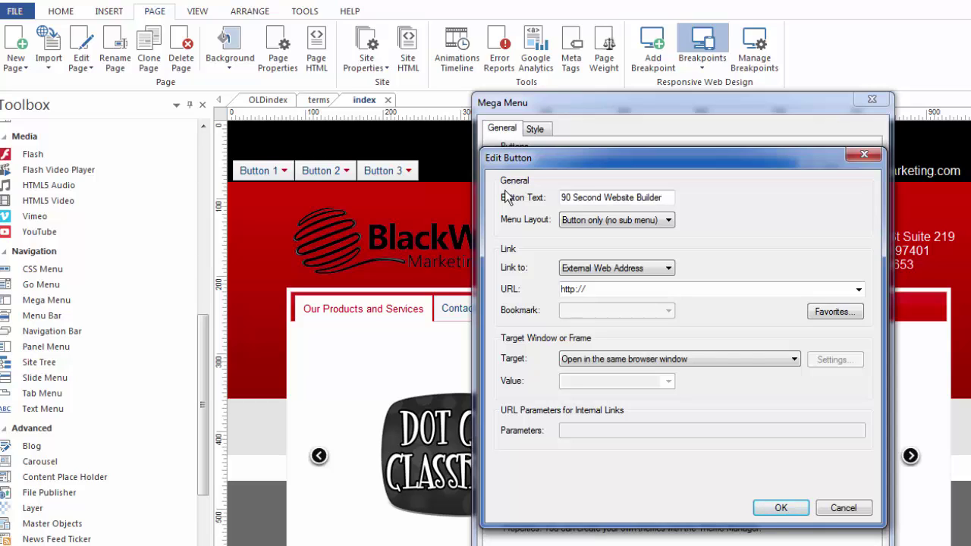
{"action": "left_click", "coordinate": [599, 288]}
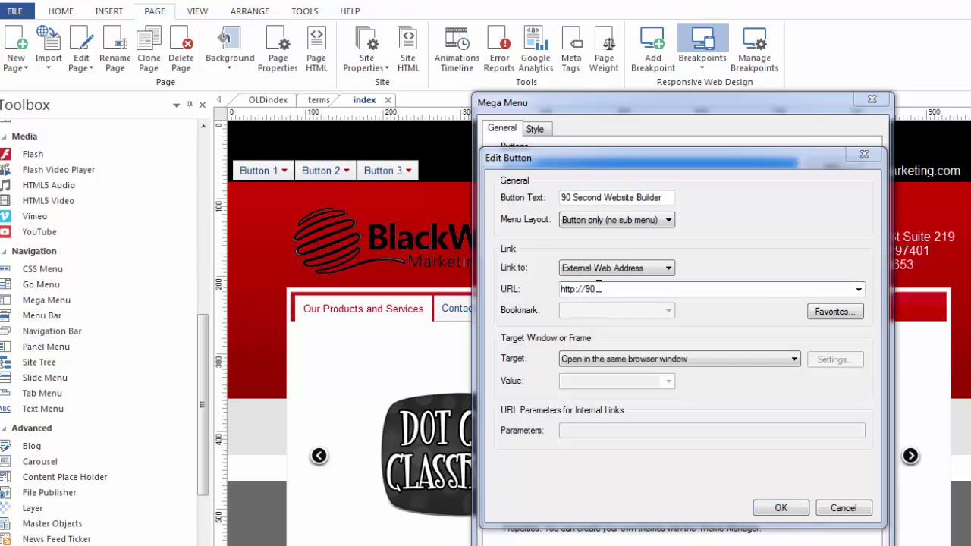
{"action": "key", "text": "BackSpace"}
{"action": "key", "text": "BackSpace"}
{"action": "key", "text": "BackSpace"}
{"action": "key", "text": "BackSpace"}
{"action": "key", "text": "BackSpace"}
{"action": "key", "text": "BackSpace"}
{"action": "left_click", "coordinate": [860, 289]}
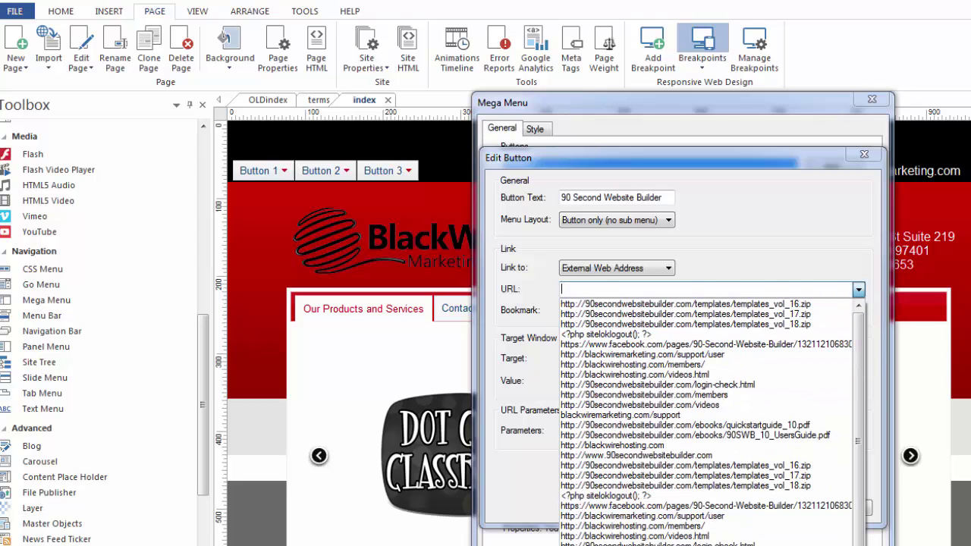
{"action": "left_click", "coordinate": [660, 405]}
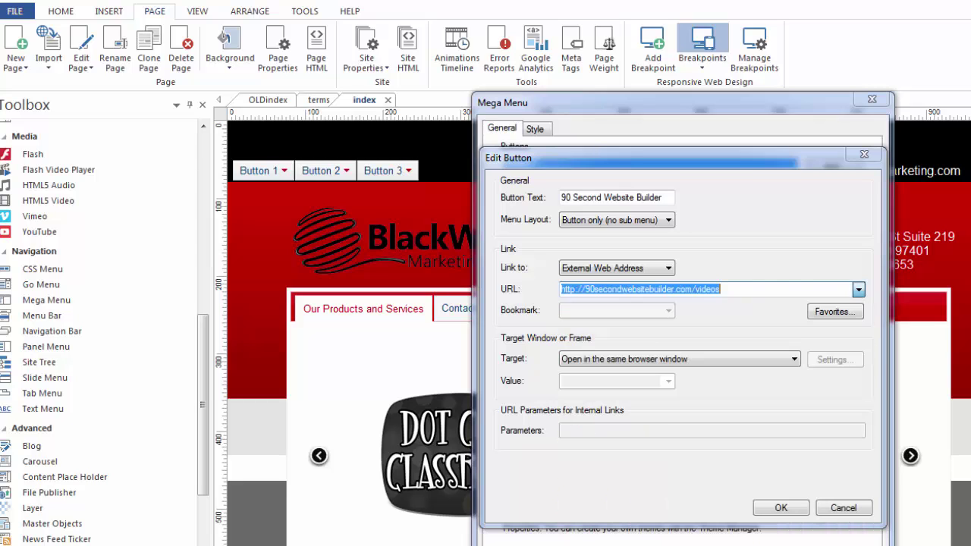
{"action": "left_click", "coordinate": [781, 509]}
{"action": "left_click_drag", "start_coordinate": [758, 113], "coordinate": [716, 43]}
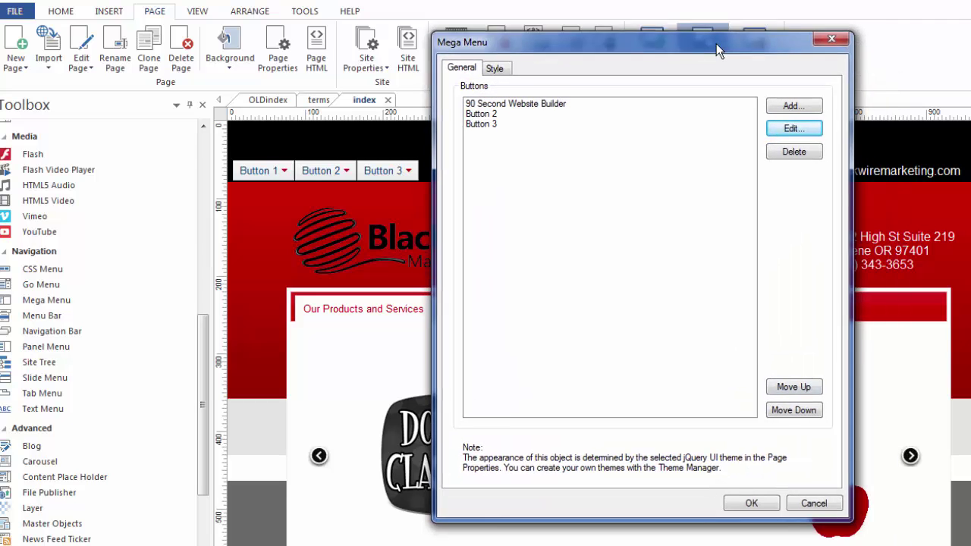
{"action": "left_click", "coordinate": [753, 503]}
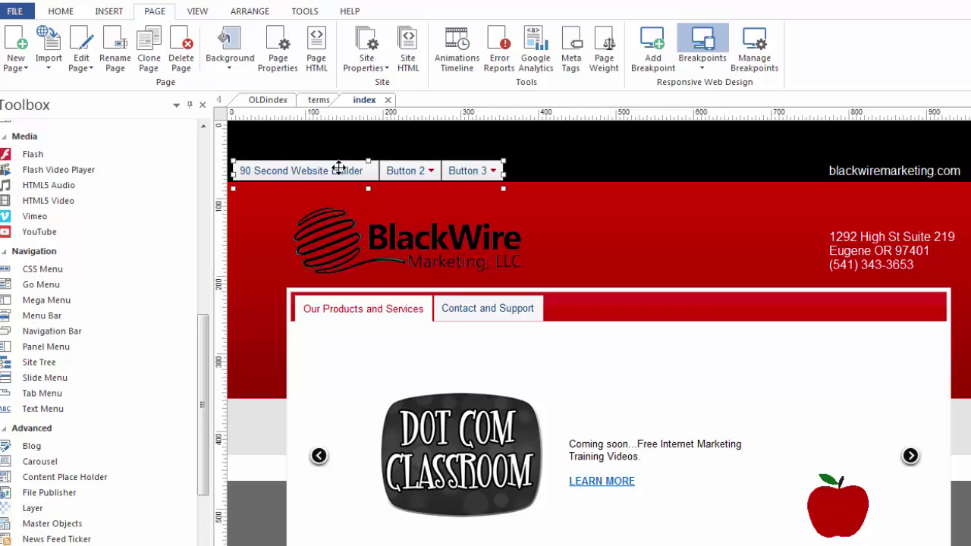
{"action": "key", "text": "F5"}
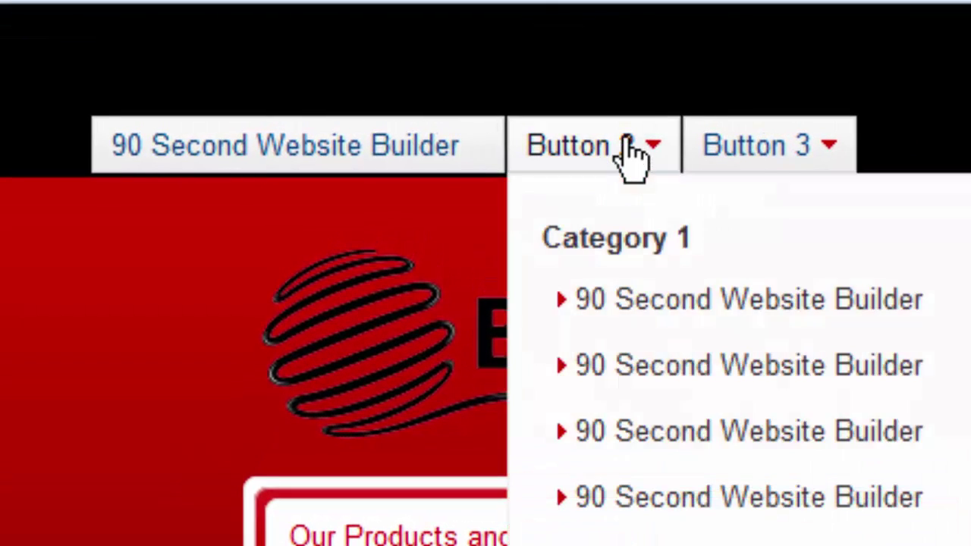
{"action": "mouse_move", "coordinate": [815, 152]}
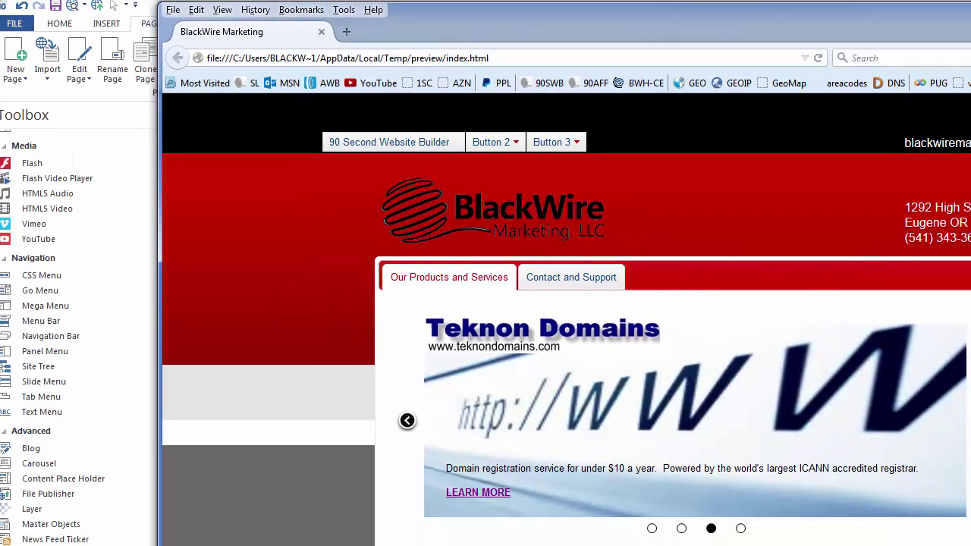
{"action": "key", "text": "alt+F4"}
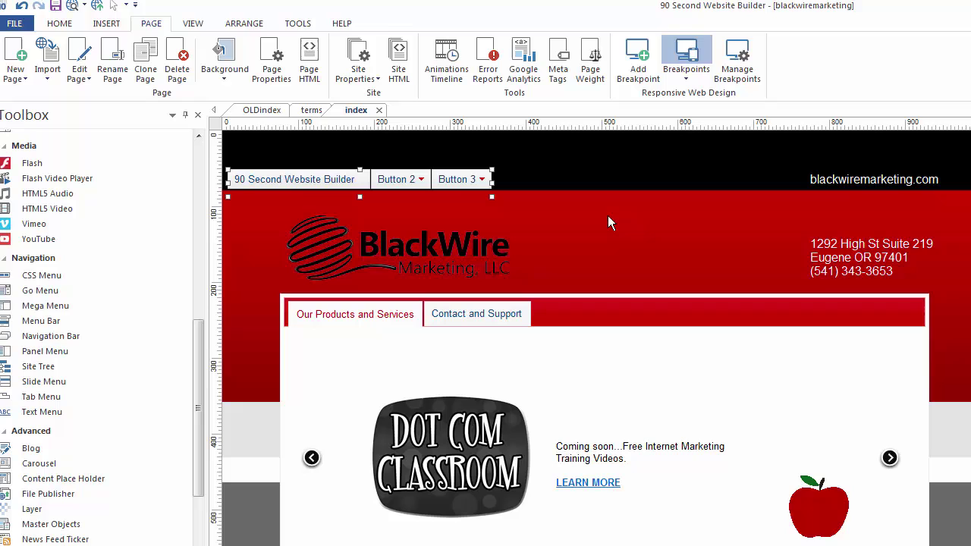
{"action": "double_click", "coordinate": [432, 182]}
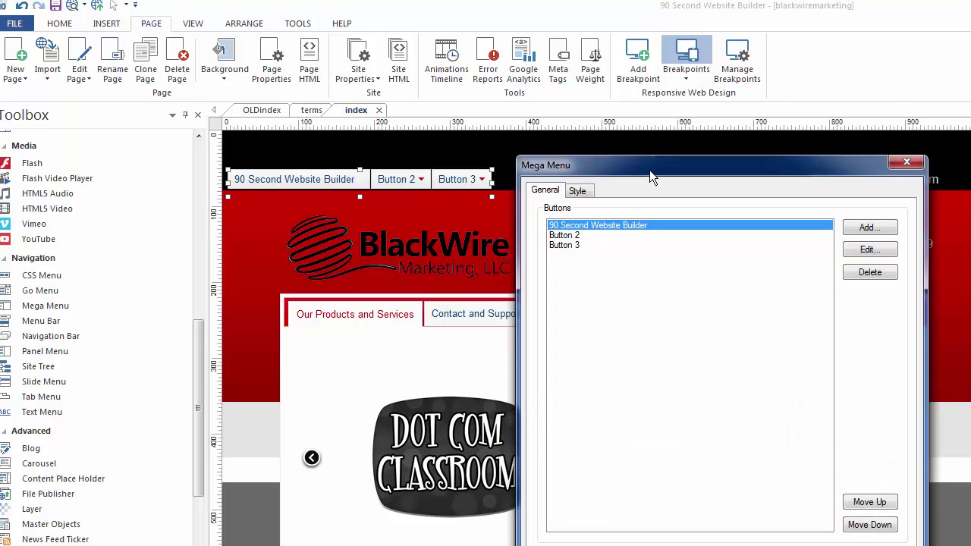
{"action": "left_click_drag", "start_coordinate": [649, 170], "coordinate": [613, 110]}
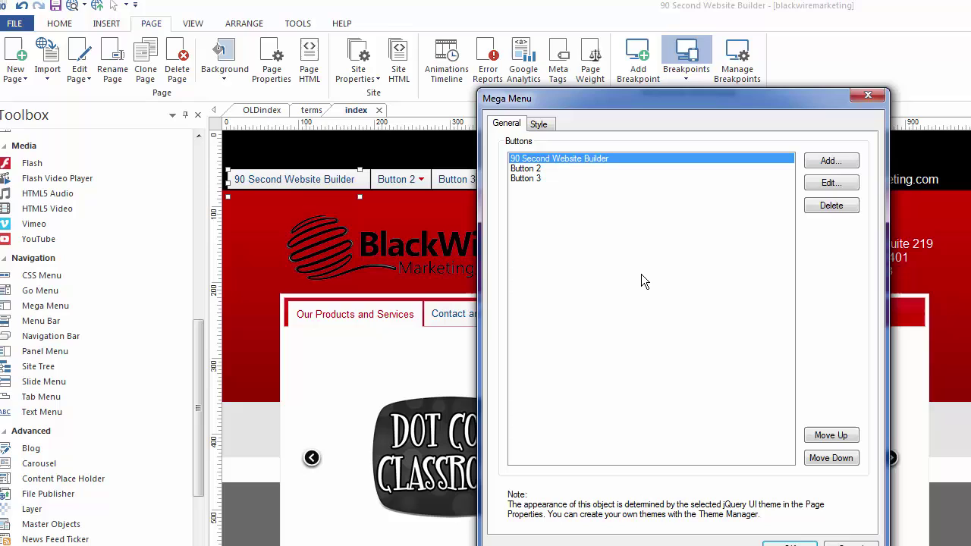
{"action": "left_click", "coordinate": [539, 123]}
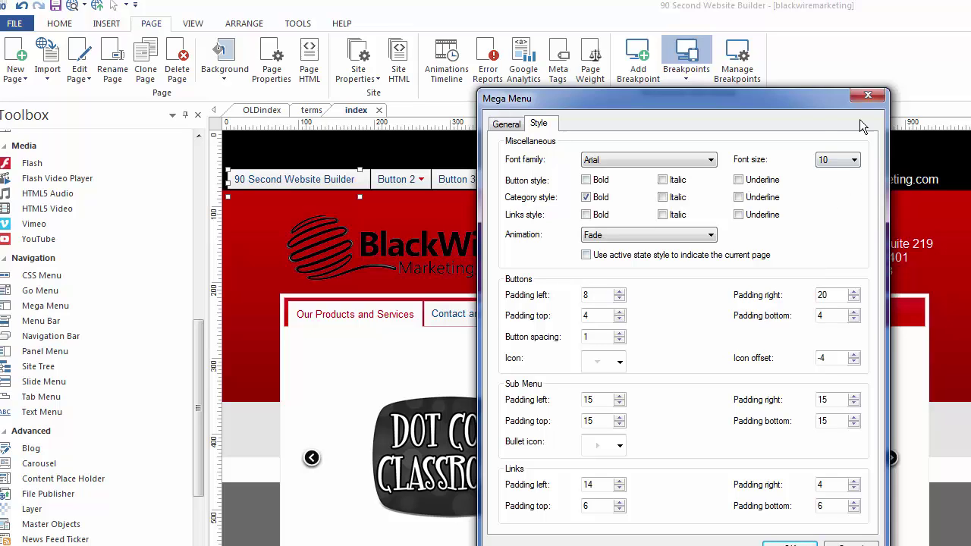
{"action": "left_click", "coordinate": [870, 96]}
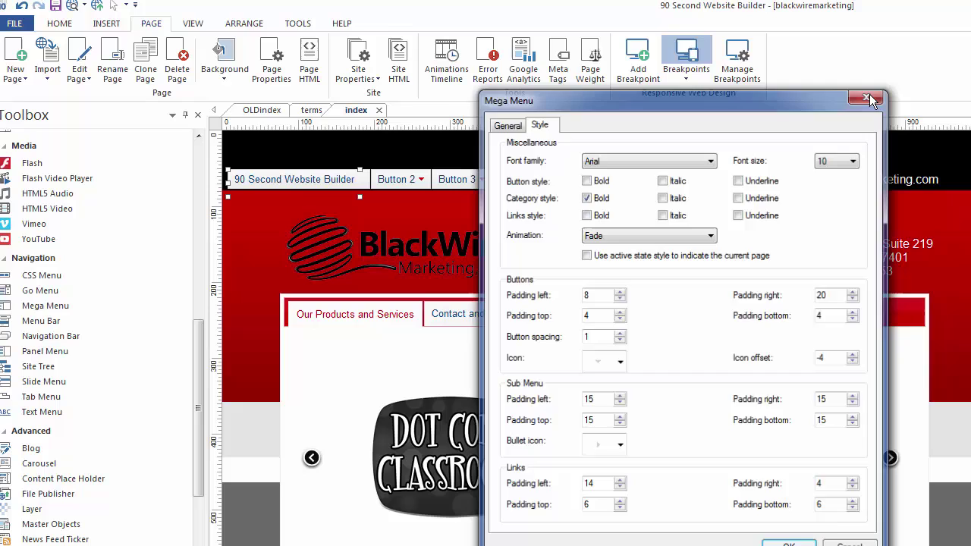